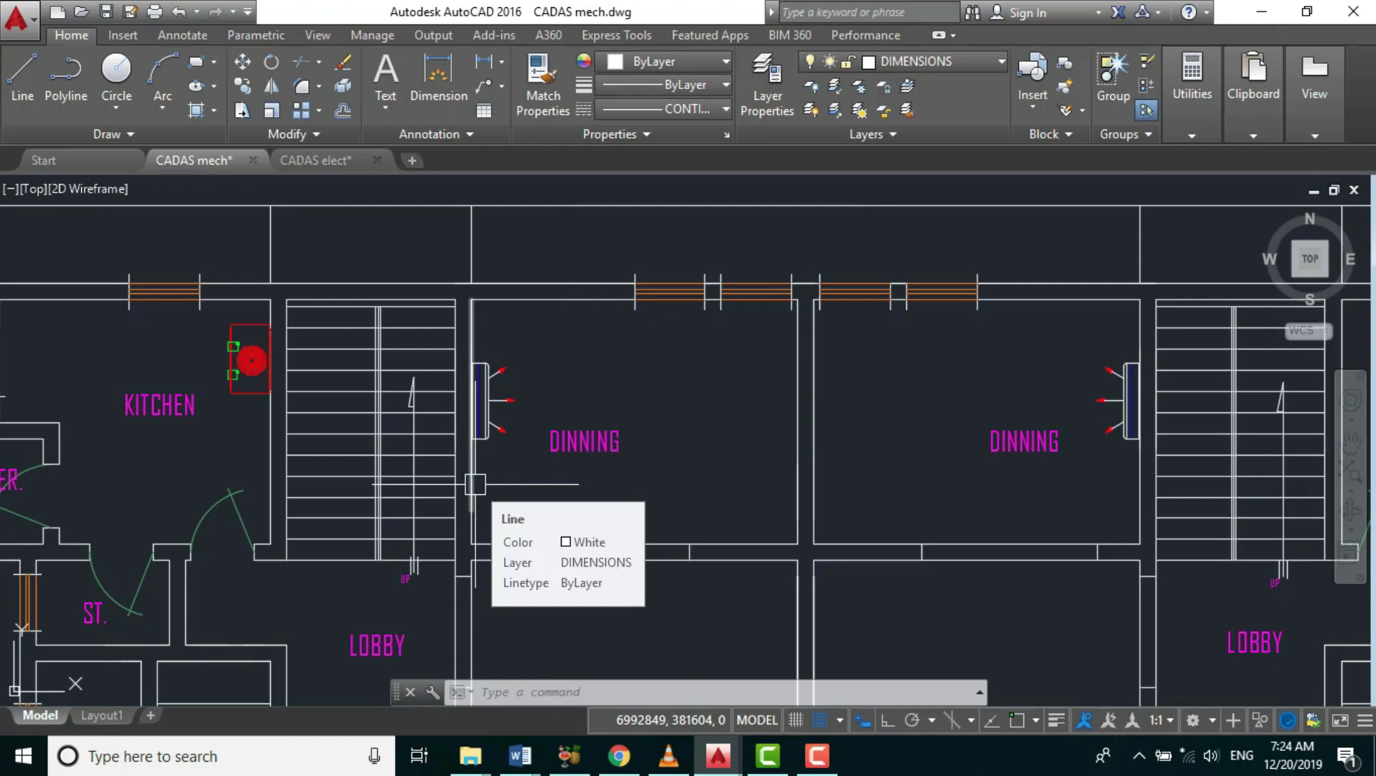
- Look over the floor plan's kitchen, dining, lobby, lounge and bedroom areas, including the existing dimensions in the left-hand bedroom
scroll(475, 483, "down", 5)
scroll(455, 368, "up", 5)
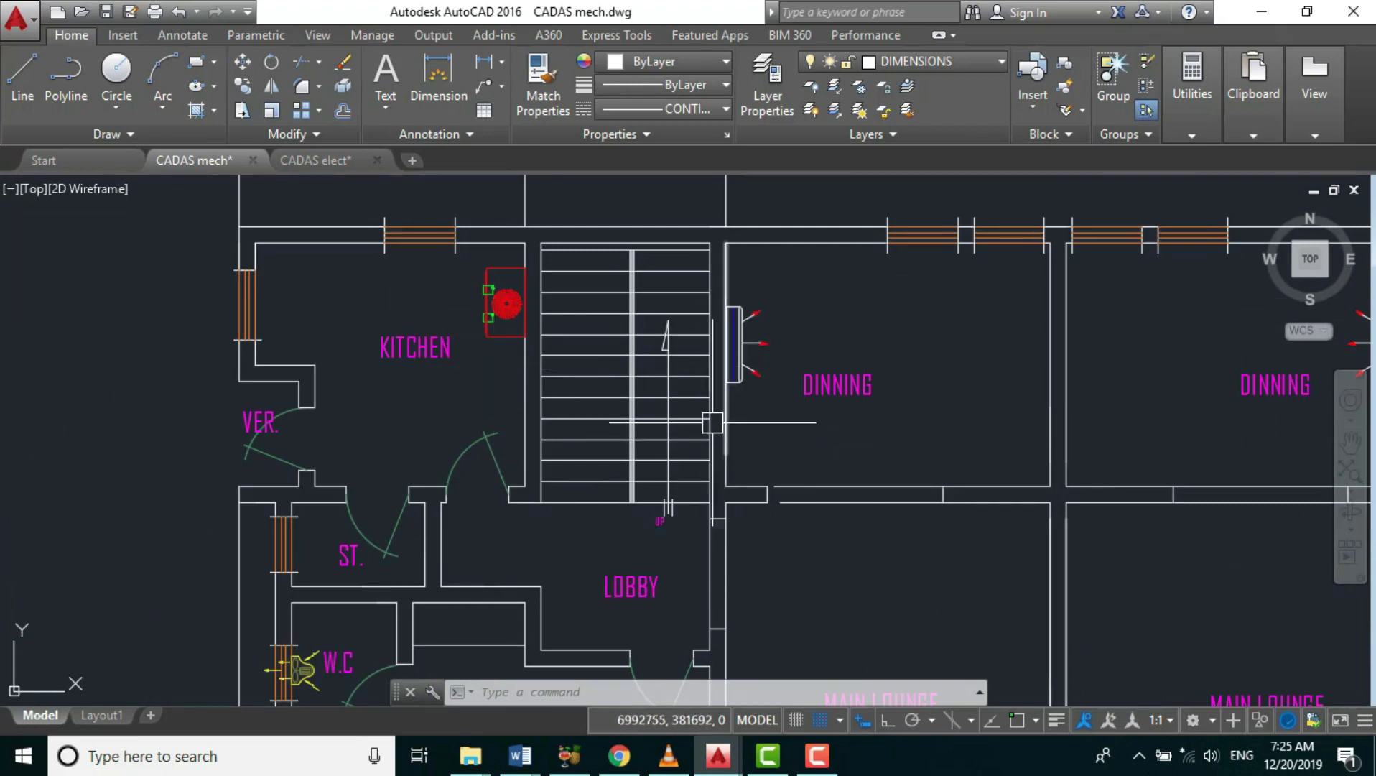
scroll(474, 309, "down", 4)
scroll(459, 530, "up", 2)
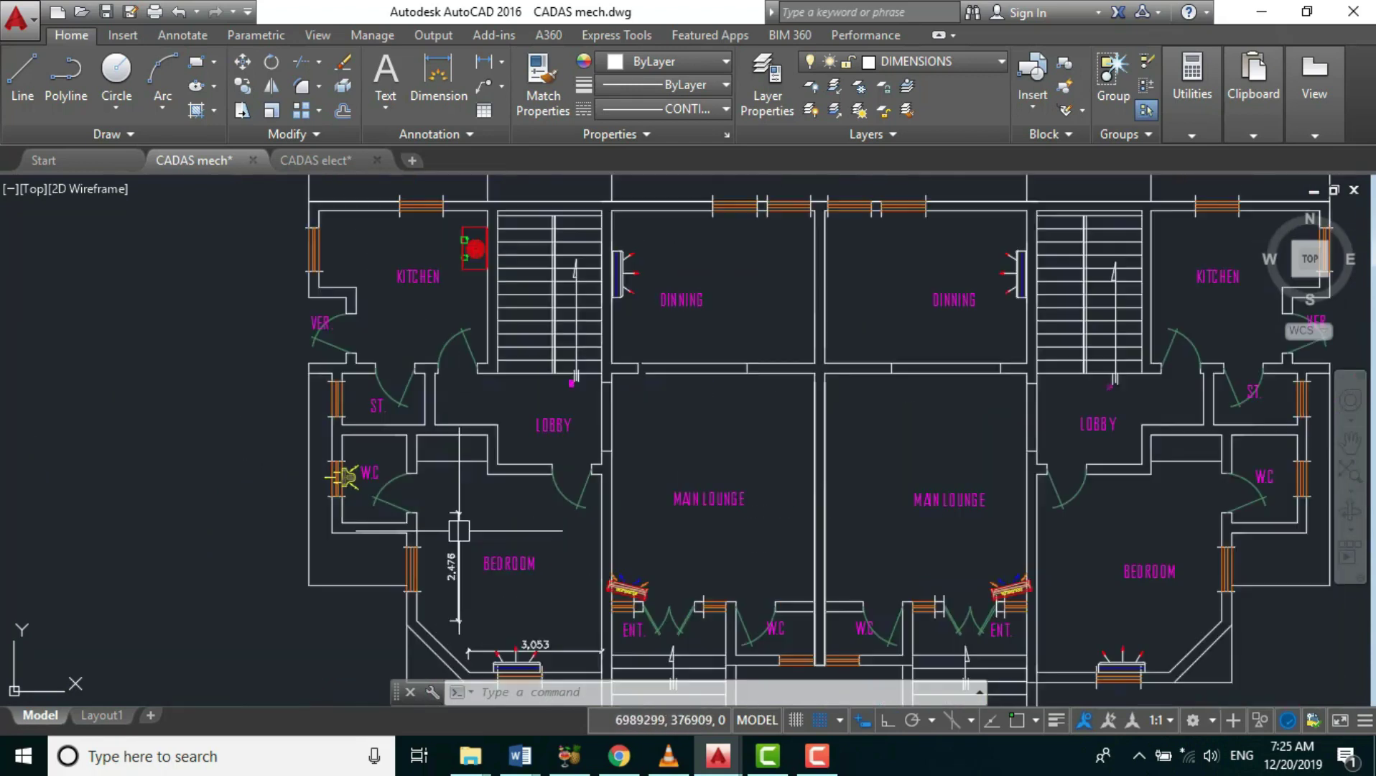
scroll(449, 513, "up", 4)
scroll(467, 496, "down", 2)
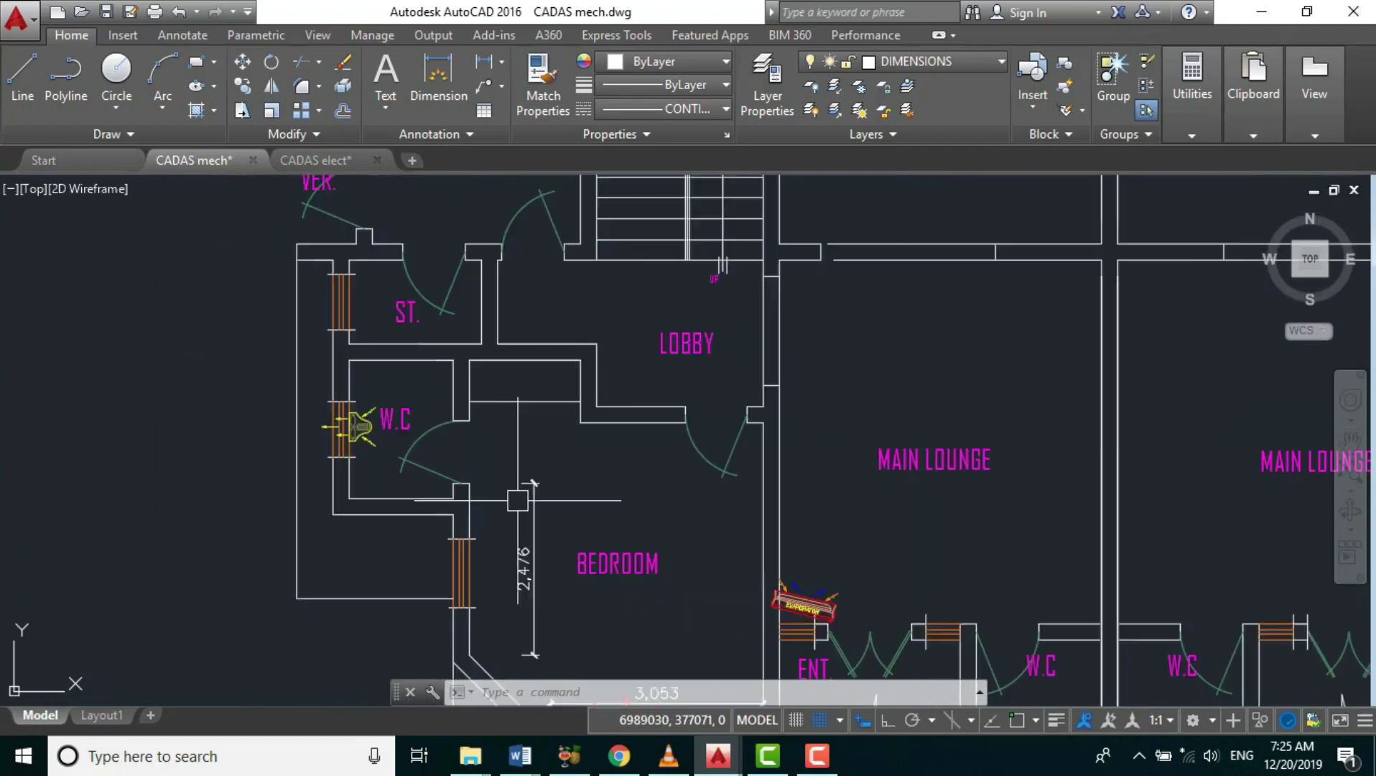
scroll(517, 500, "down", 2)
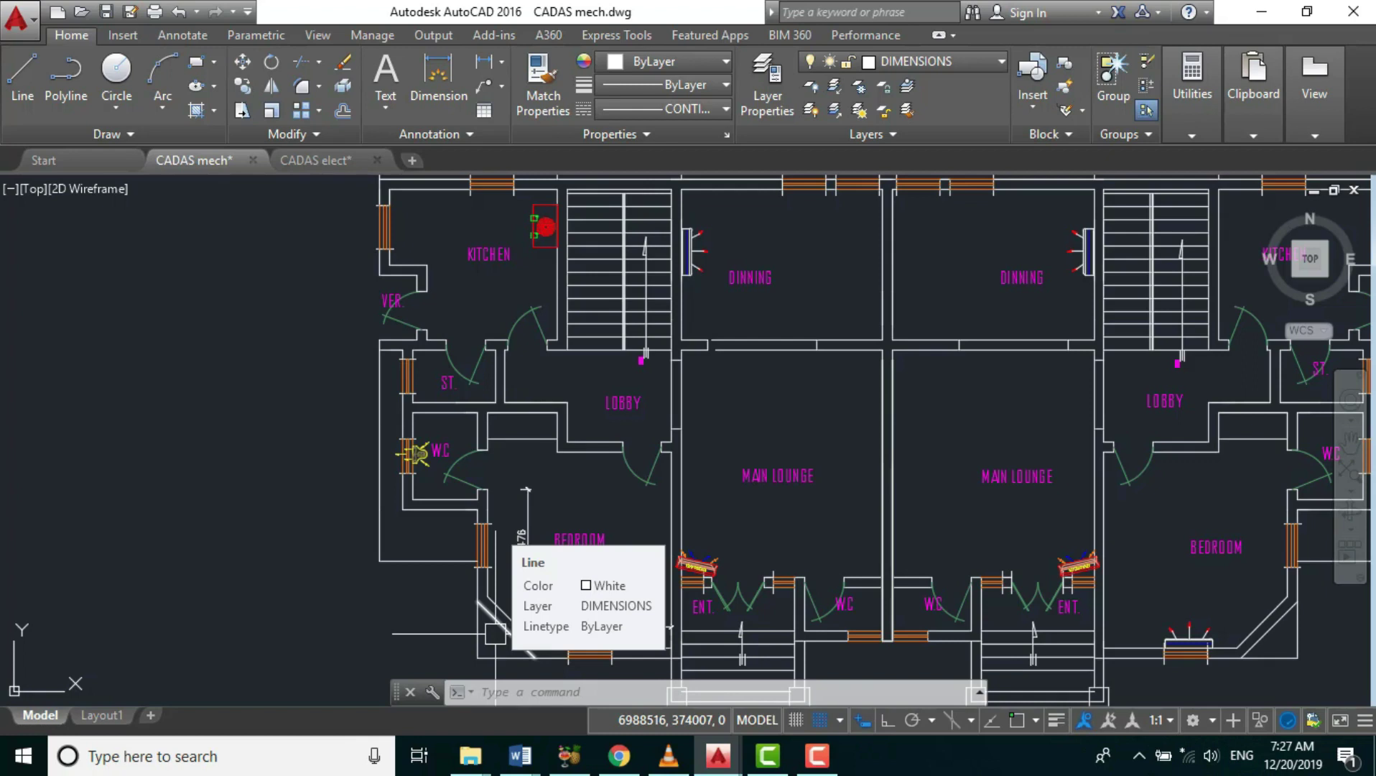
scroll(494, 634, "down", 3)
scroll(621, 510, "up", 5)
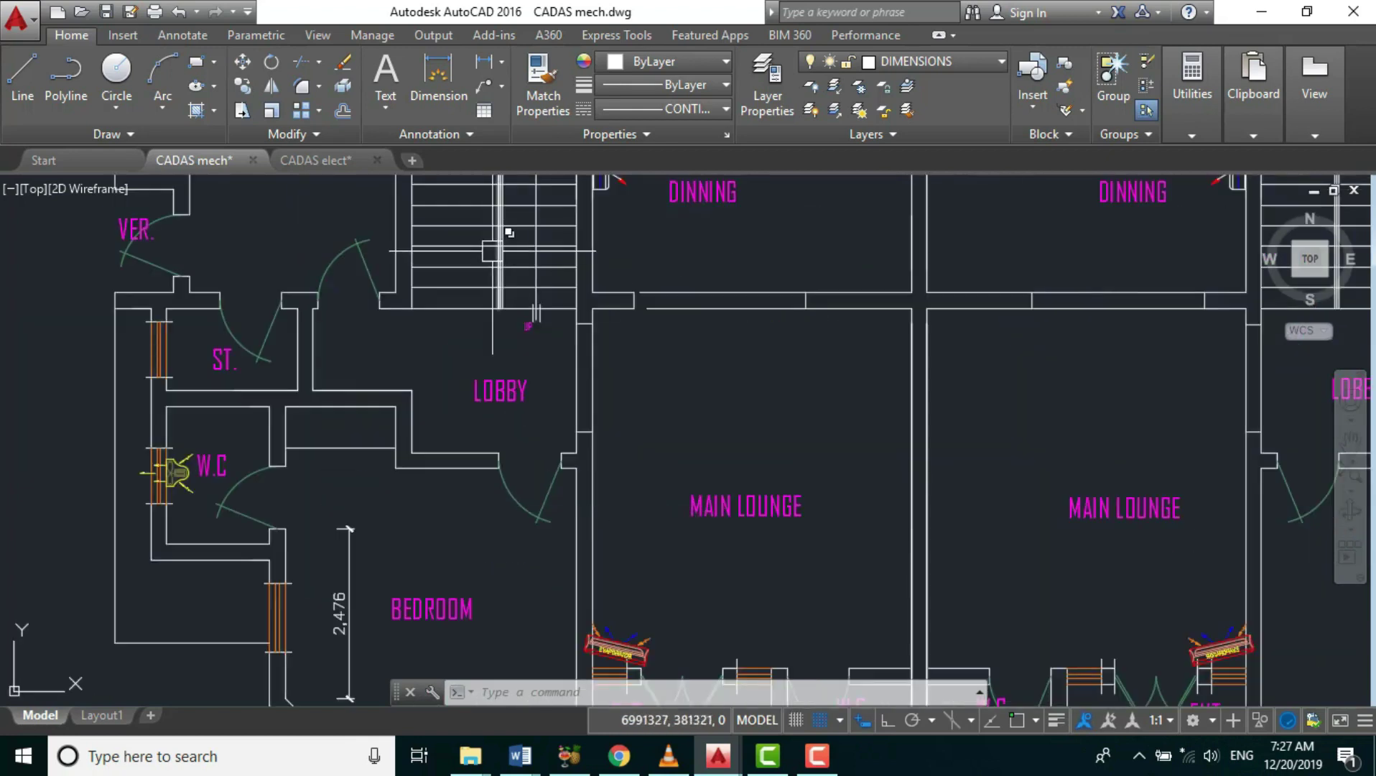
scroll(636, 347, "down", 3)
scroll(608, 338, "up", 3)
scroll(575, 352, "down", 3)
scroll(594, 481, "up", 2)
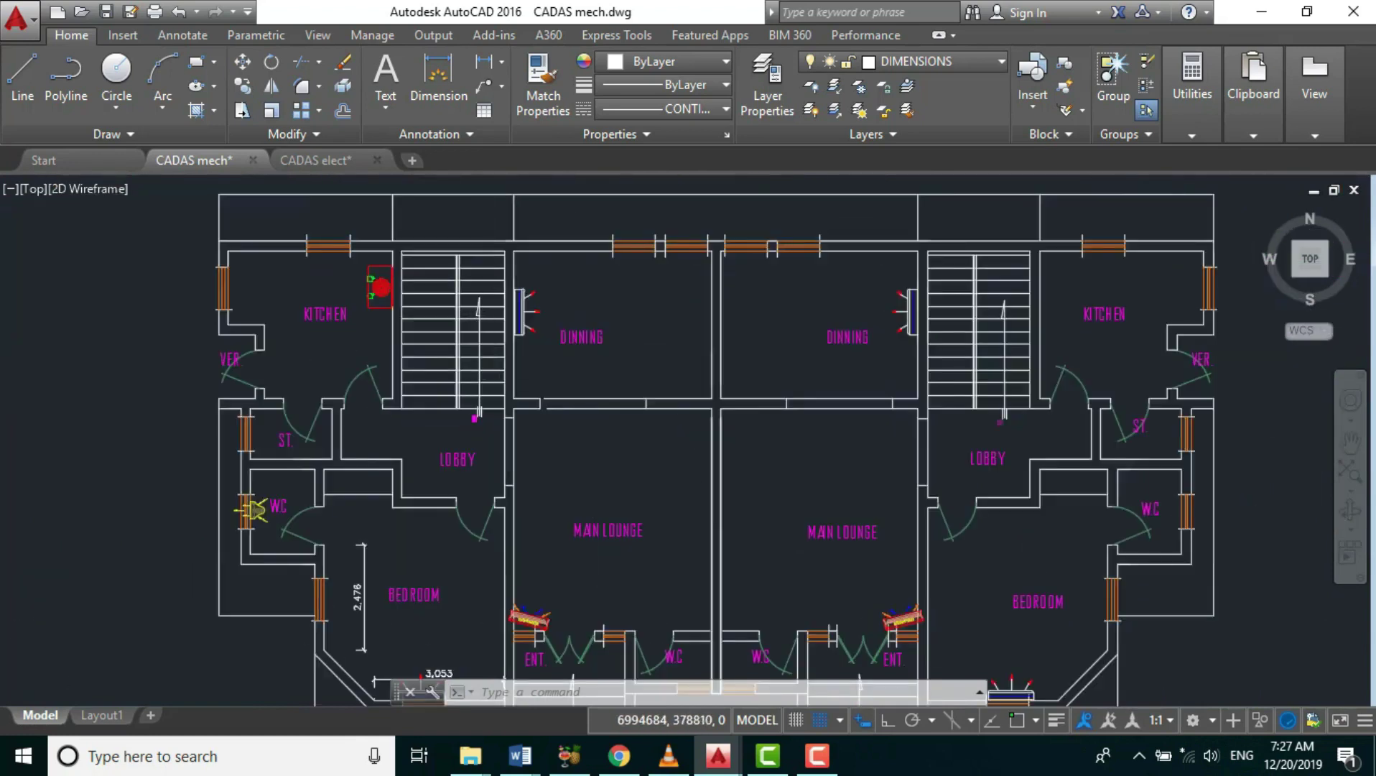
scroll(594, 480, "up", 2)
scroll(240, 212, "down", 2)
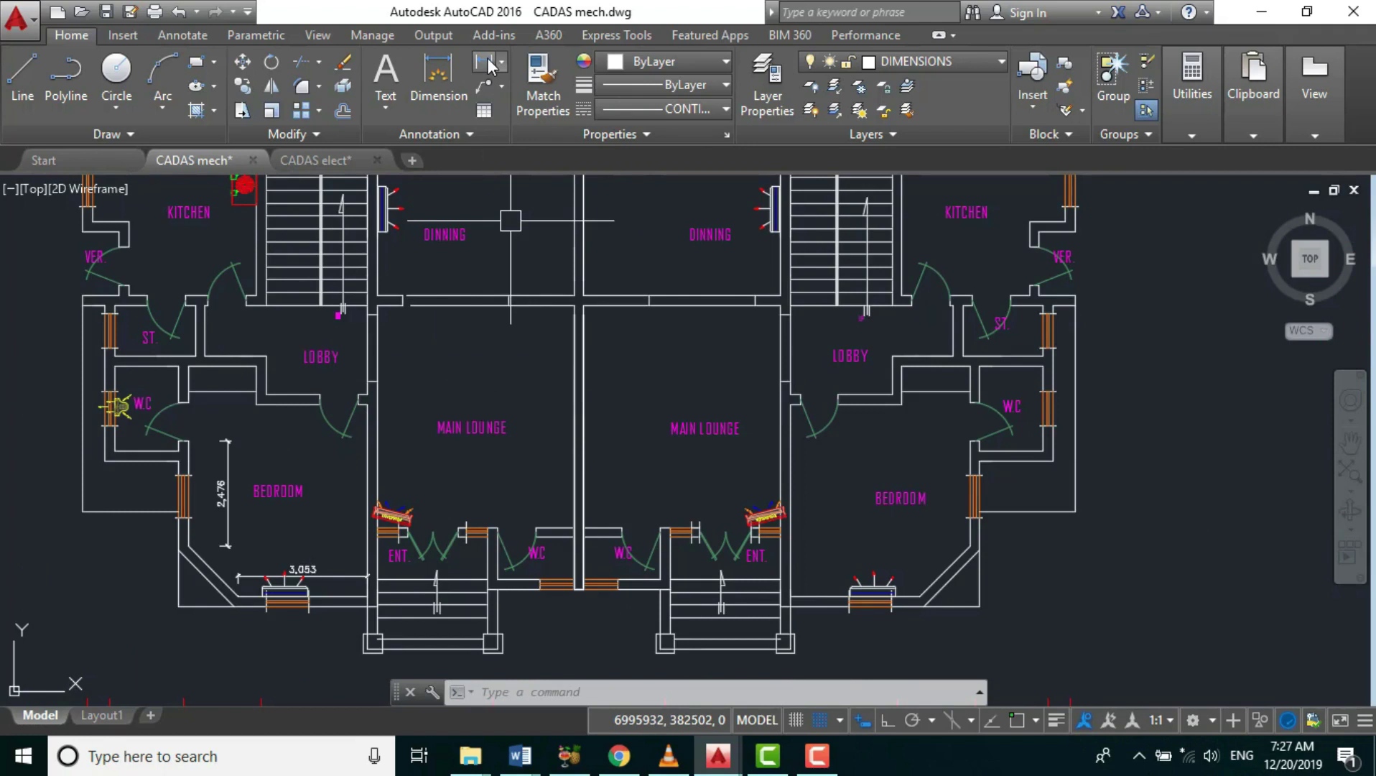
- Add a vertical linear dimension for the depth of the right-hand main lounge, from its upper wall corner to the entrance wall corner
left_click(487, 64)
scroll(805, 366, "up", 3)
scroll(779, 367, "down", 1)
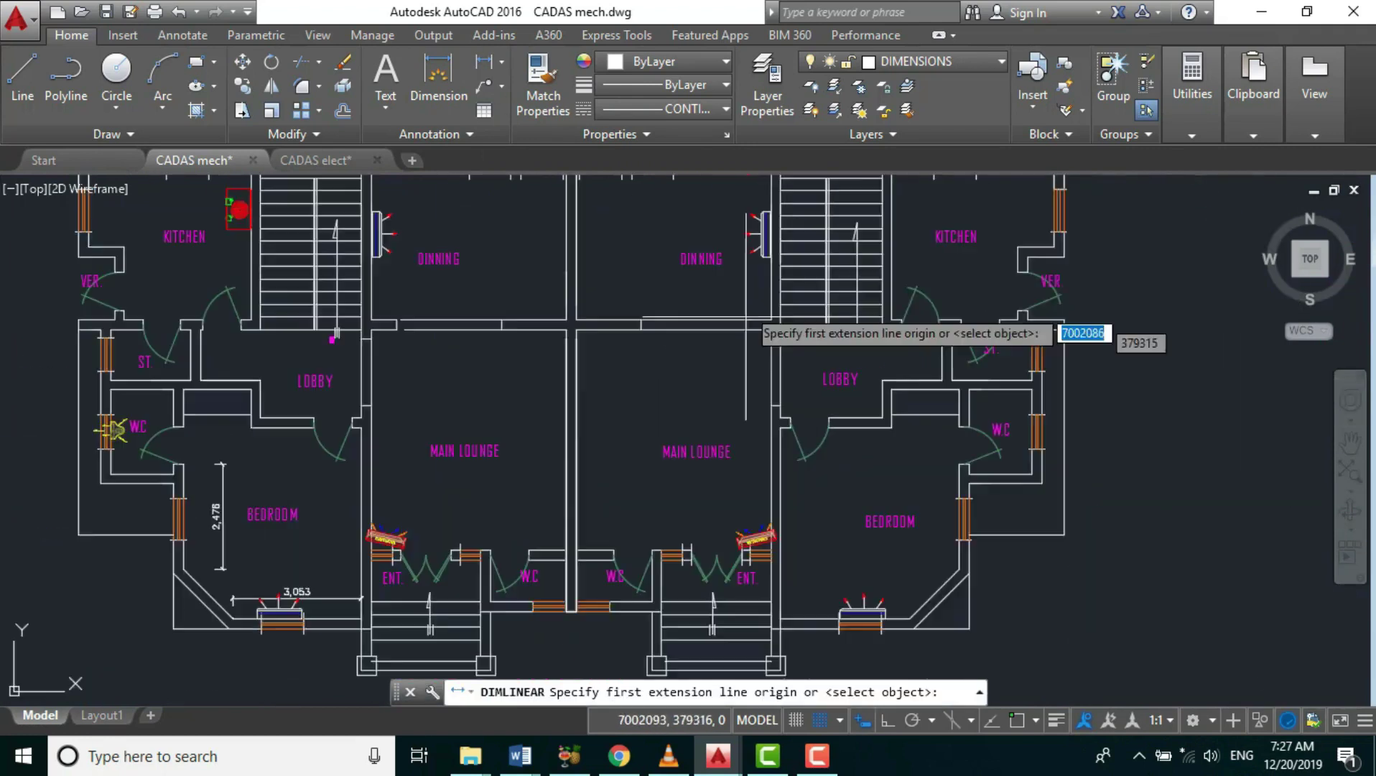
scroll(764, 379, "up", 2)
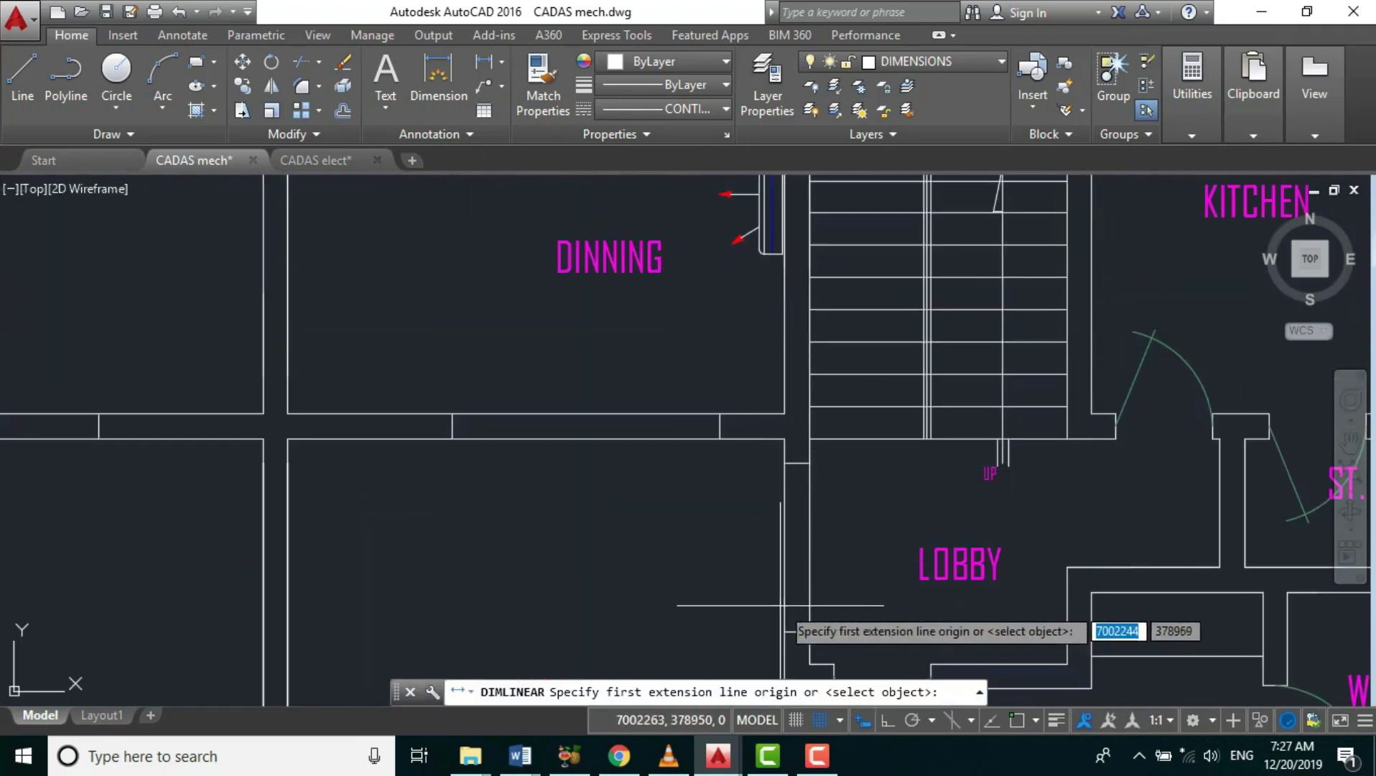
left_click(782, 438)
scroll(695, 305, "down", 4)
scroll(709, 432, "down", 3)
scroll(693, 379, "up", 3)
scroll(668, 335, "up", 3)
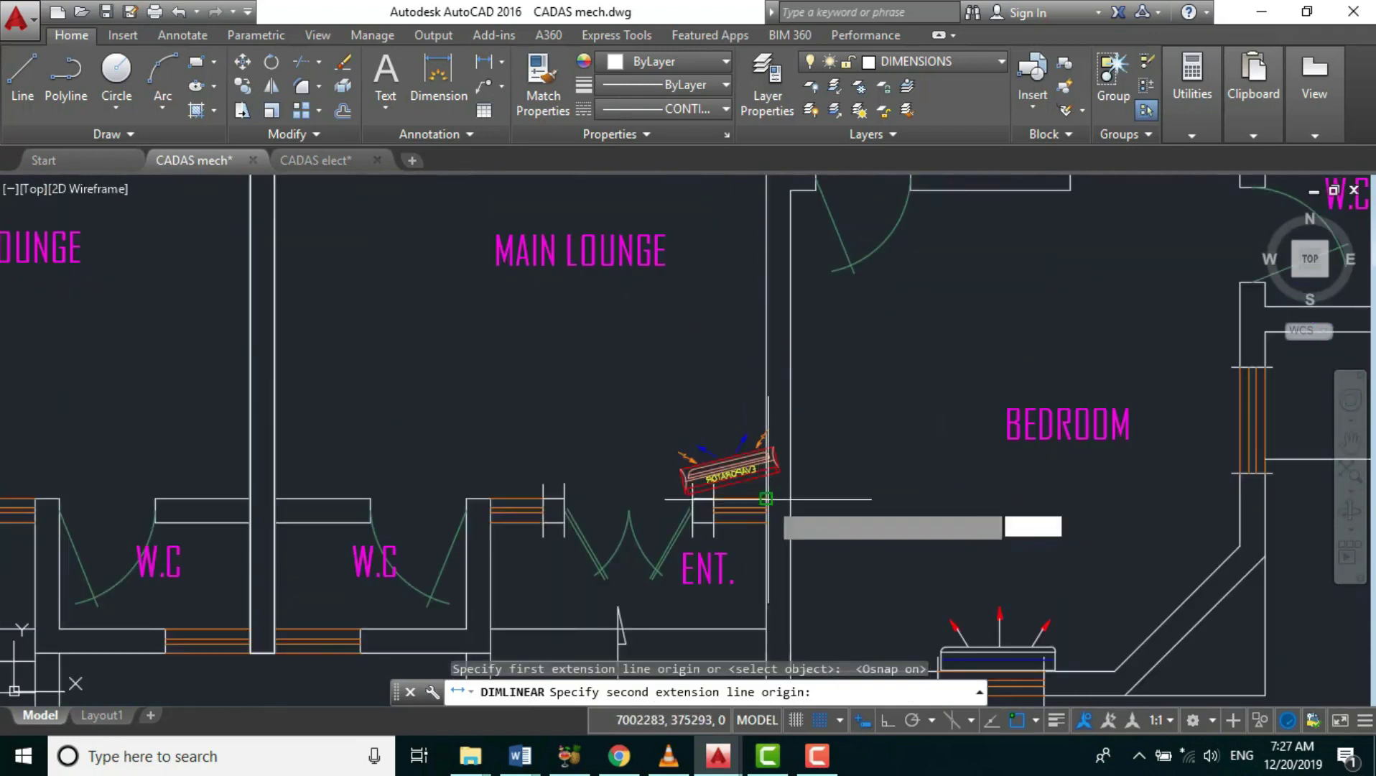
left_click(766, 499)
scroll(639, 366, "down", 2)
scroll(647, 363, "up", 5)
scroll(659, 341, "down", 3)
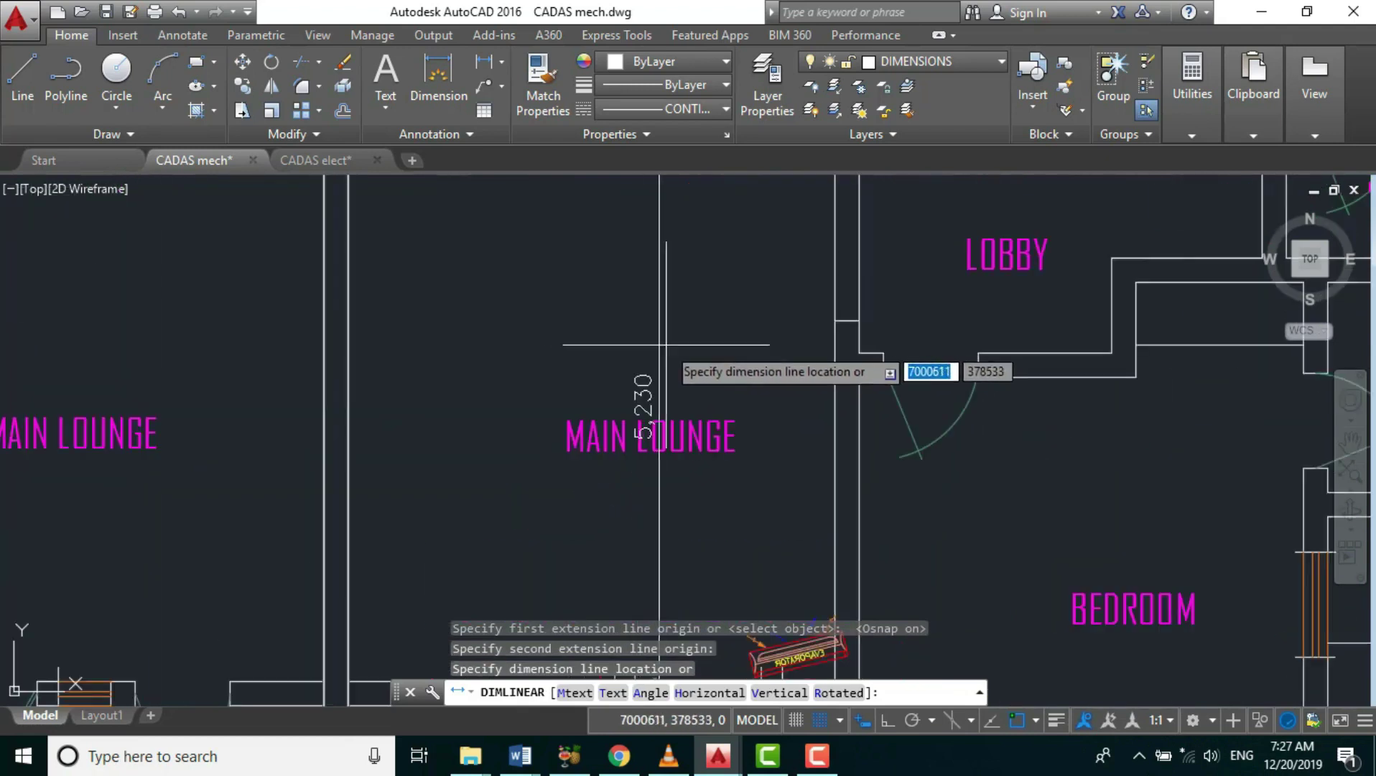
left_click(741, 352)
- Add a horizontal linear dimension for the right-hand main lounge's width between its two upper inner corners
scroll(753, 354, "down", 3)
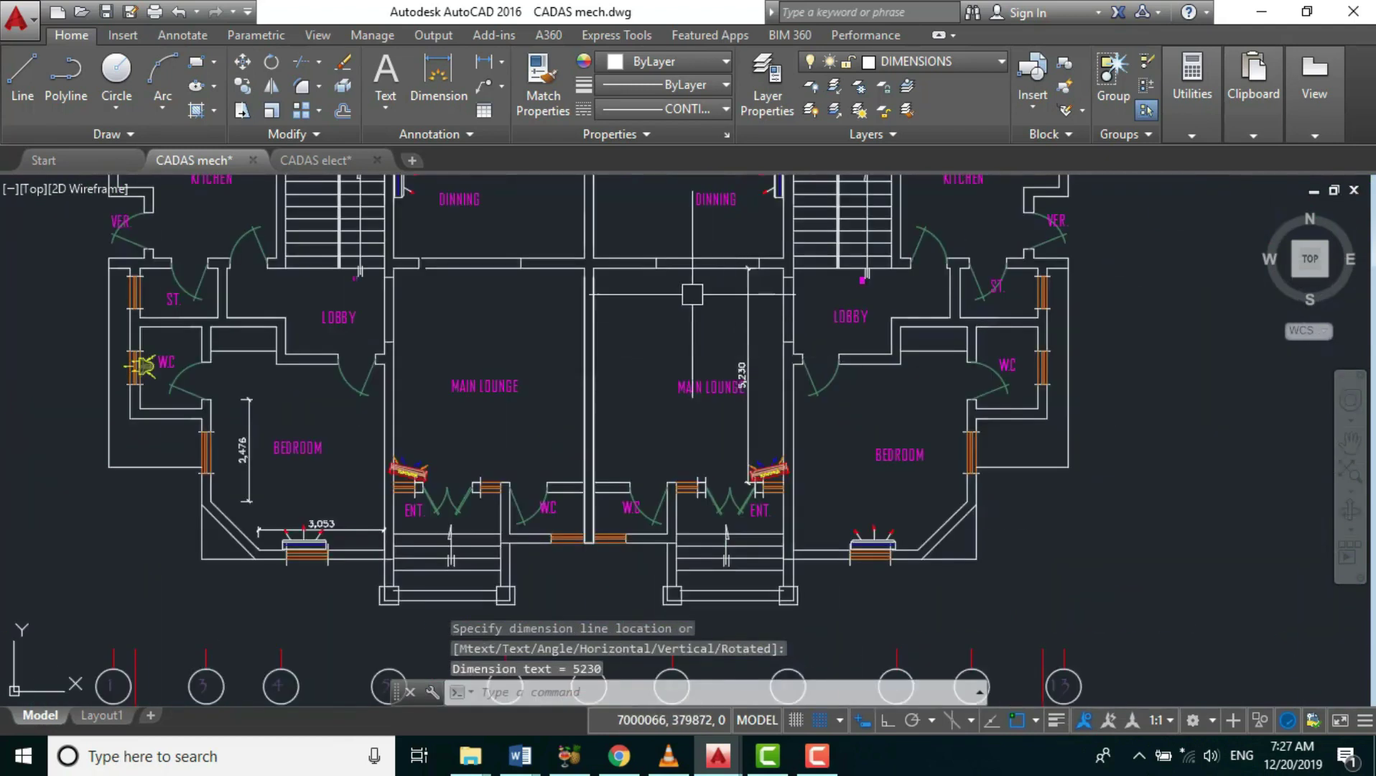
key("Return")
scroll(614, 273, "up", 3)
left_click(572, 318)
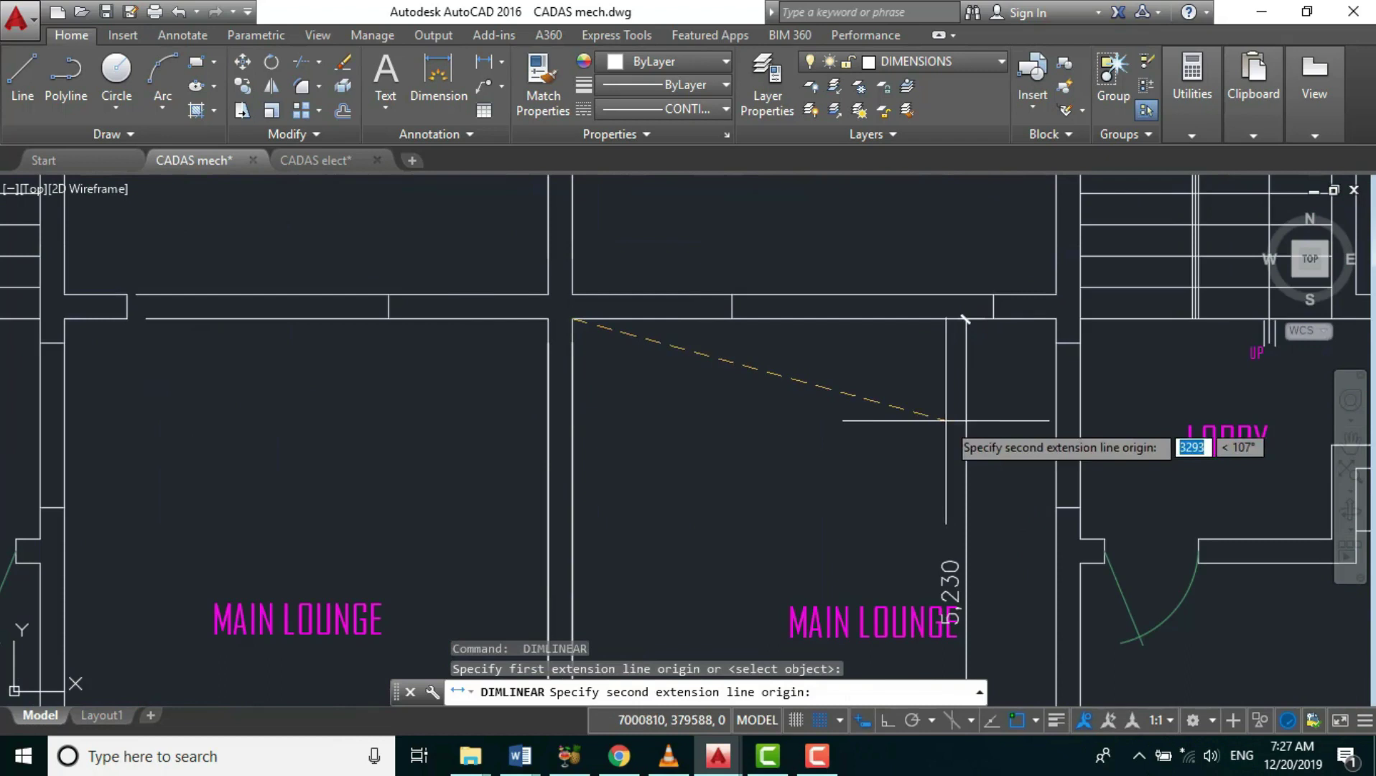
left_click(1056, 318)
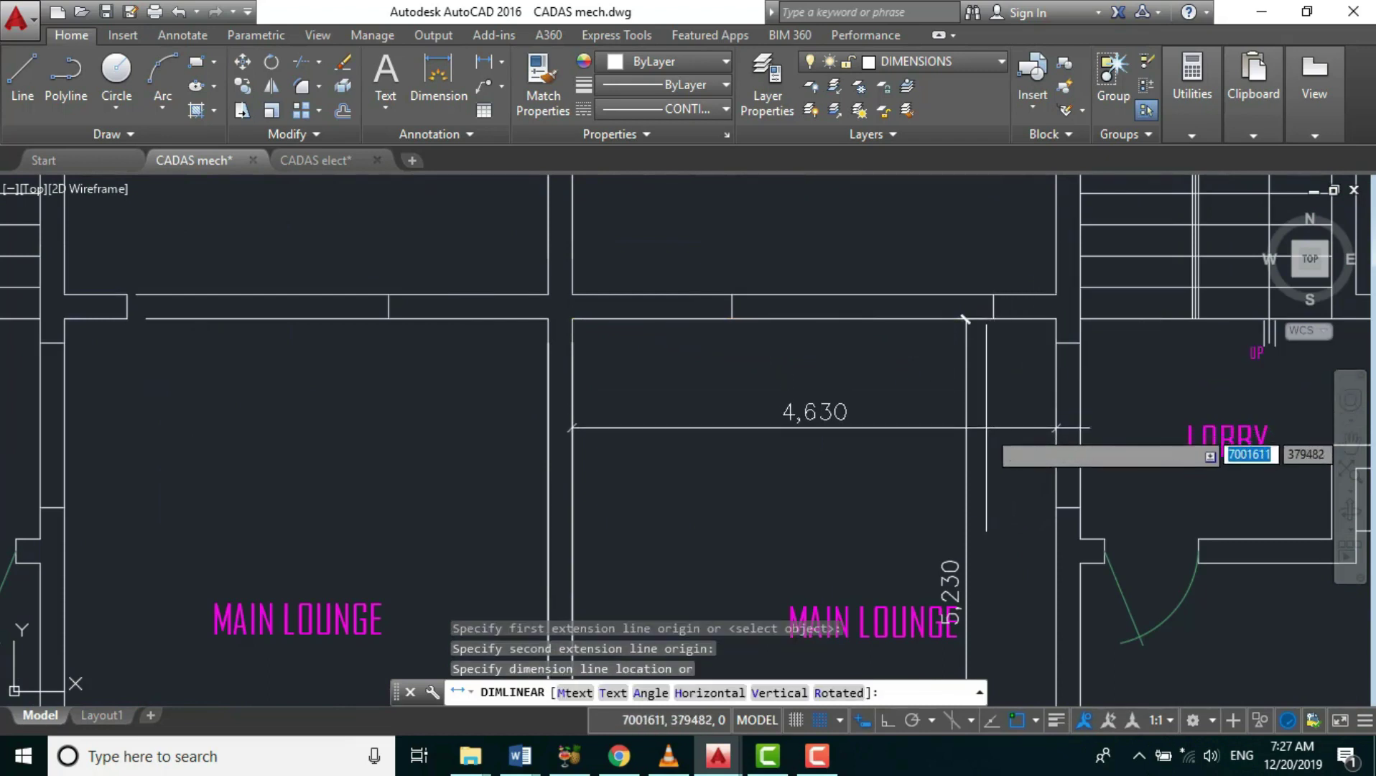
left_click(979, 430)
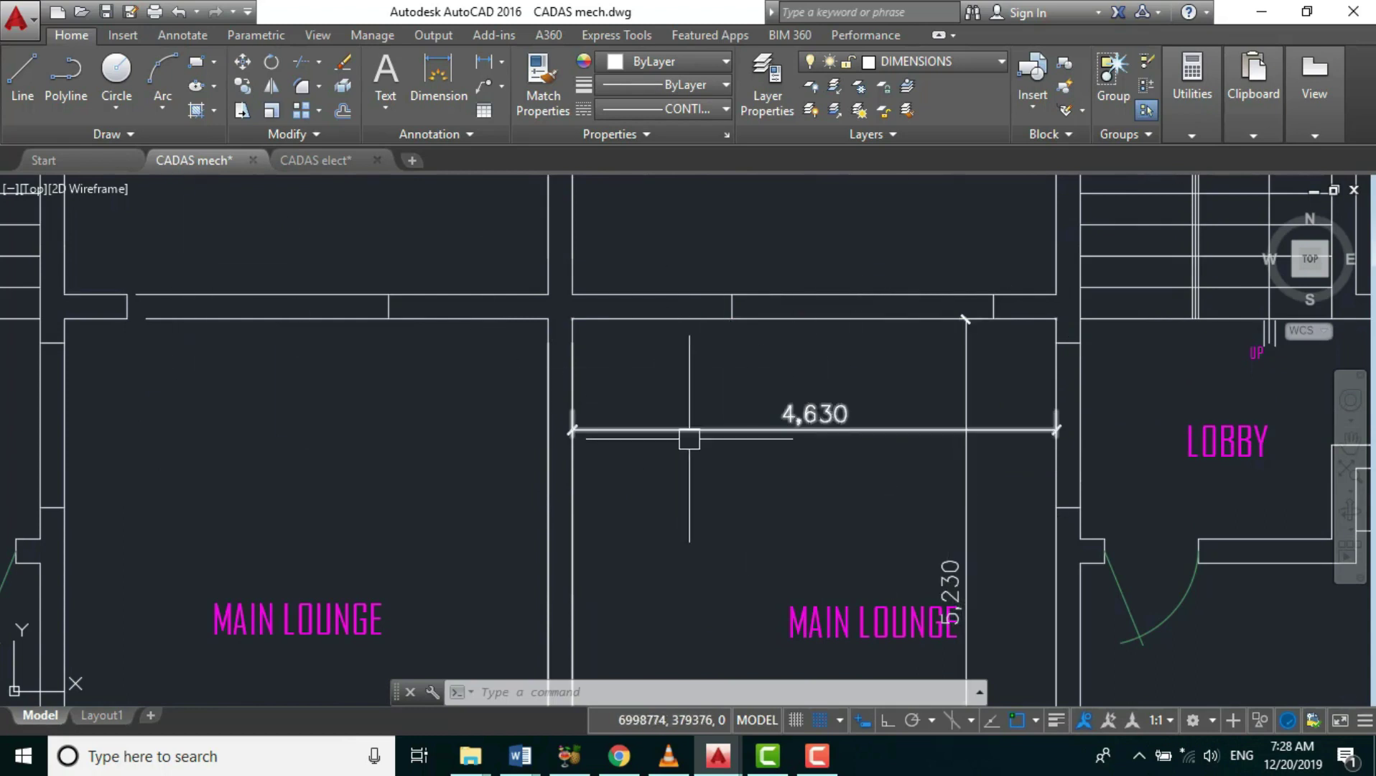
- Add a horizontal linear dimension across the right-hand dining room, from the central party wall to the stair wall
scroll(689, 431, "down", 2)
scroll(692, 403, "down", 2)
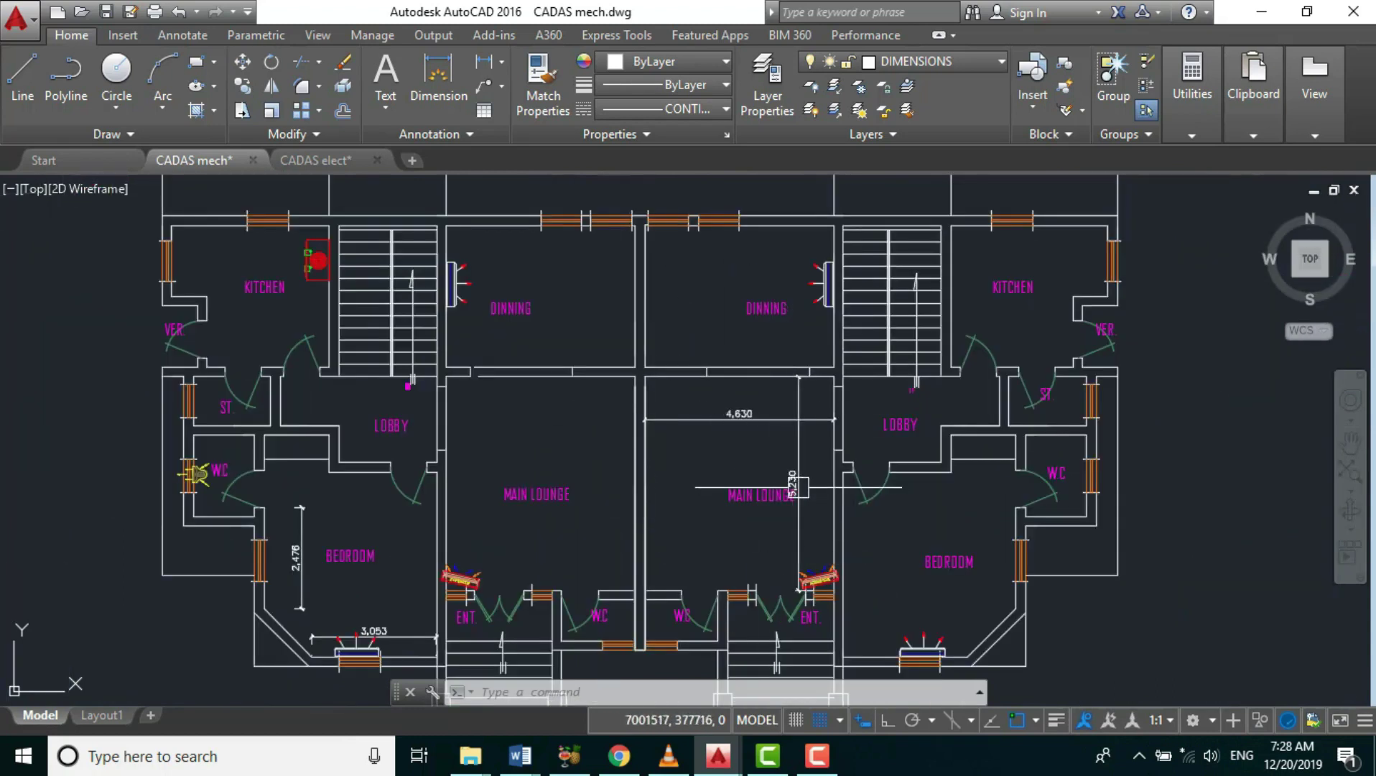
scroll(797, 487, "up", 2)
scroll(785, 463, "down", 2)
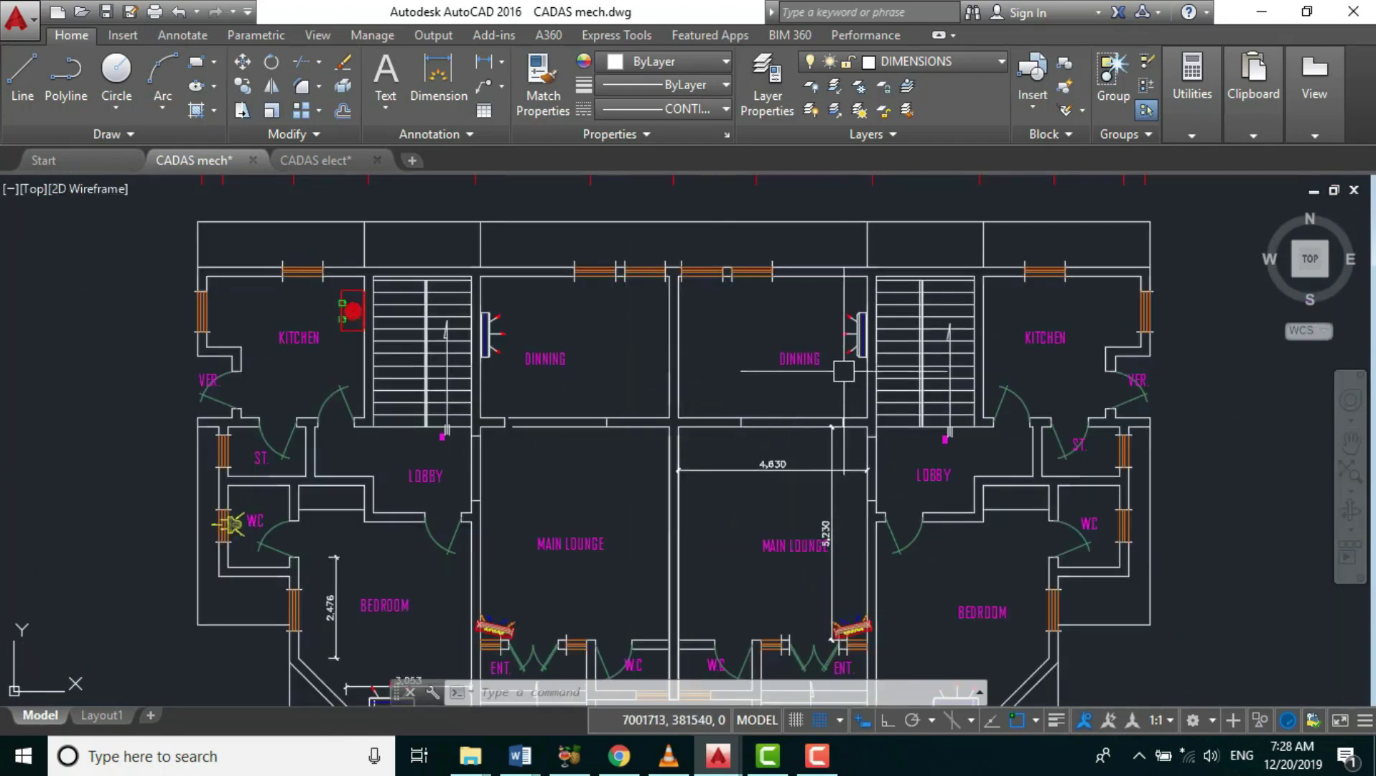
scroll(768, 388, "down", 1)
scroll(786, 337, "up", 3)
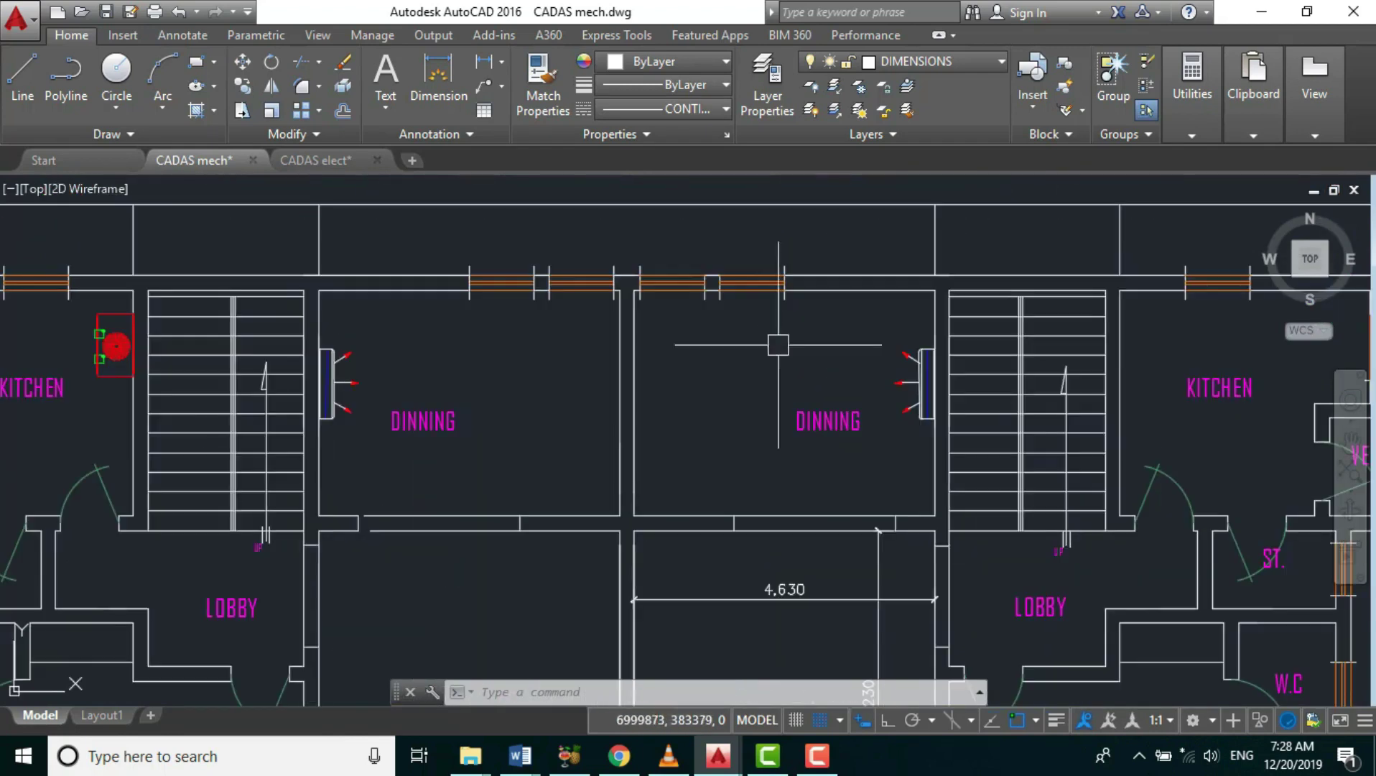
left_click(484, 64)
scroll(615, 282, "up", 4)
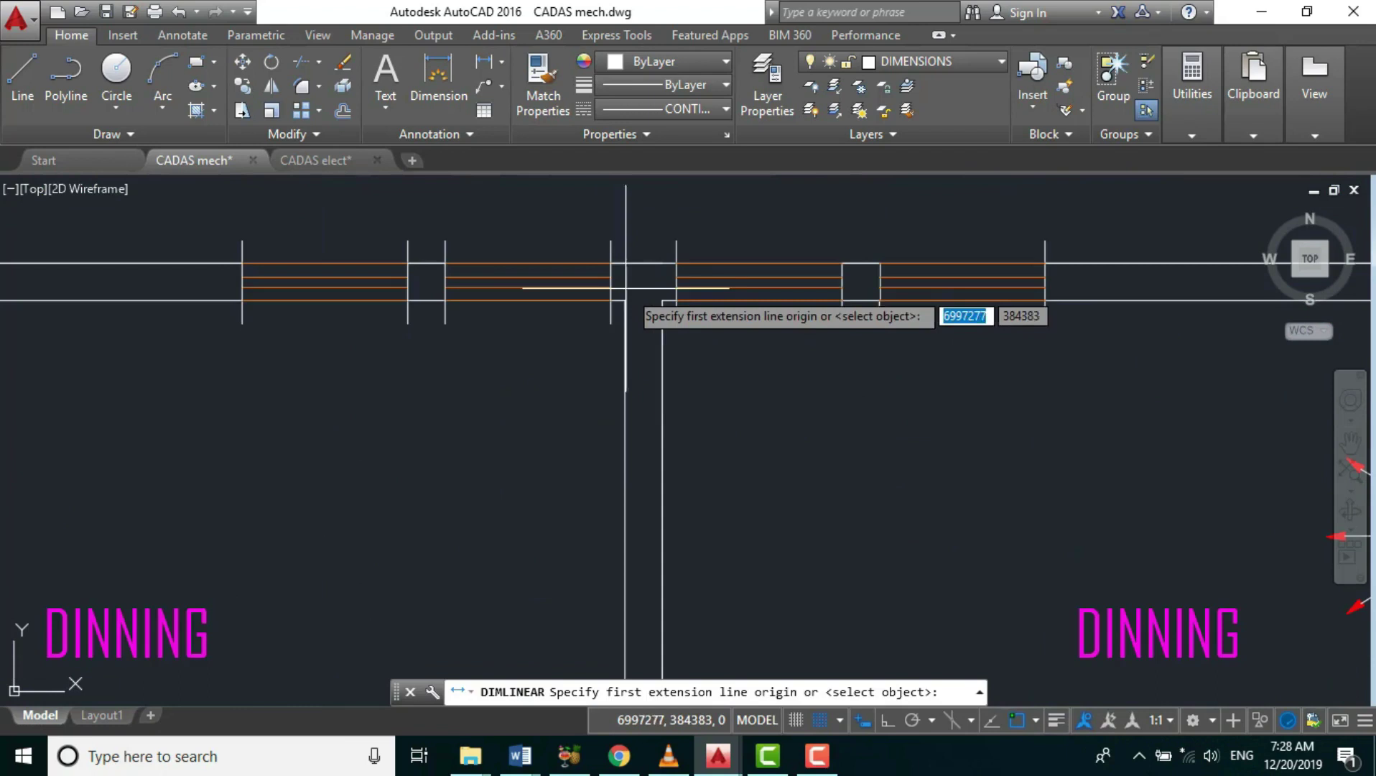
left_click(662, 300)
scroll(862, 338, "down", 4)
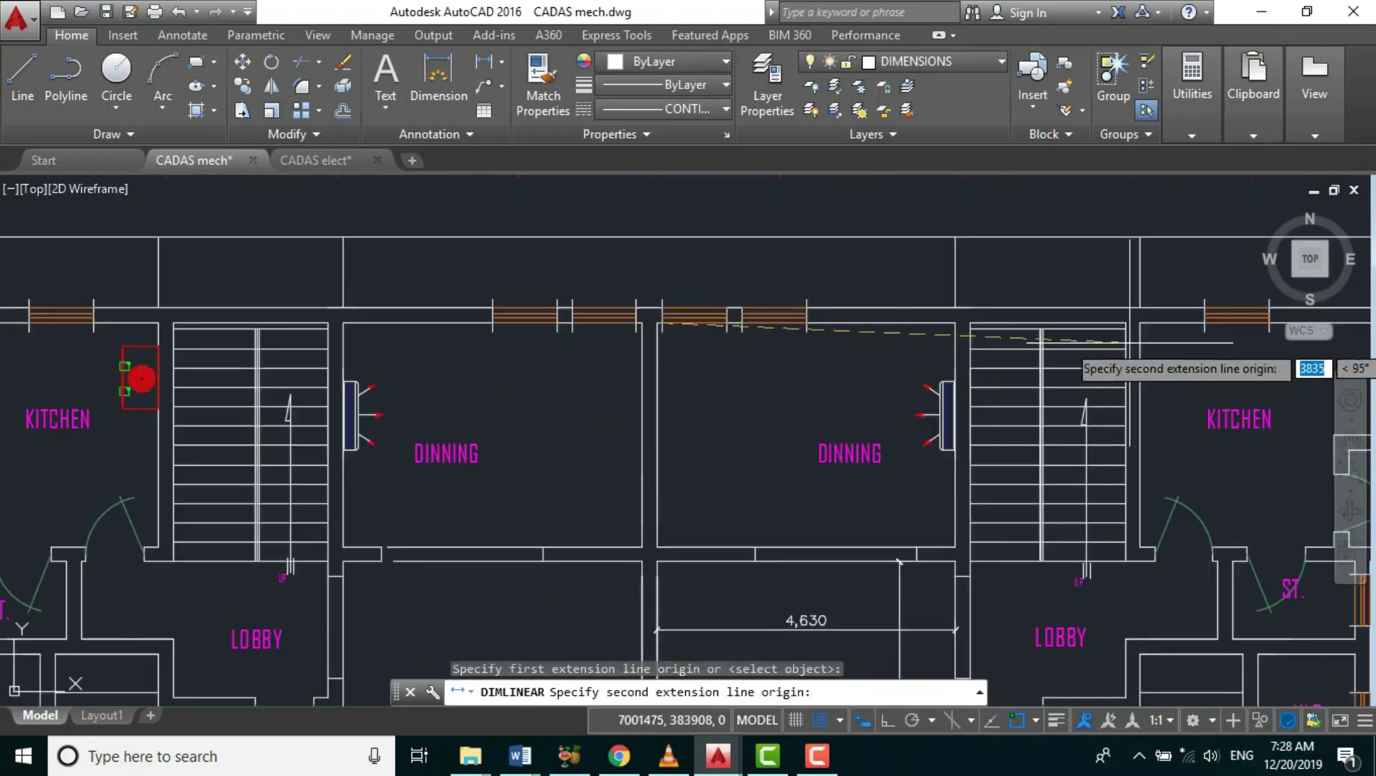
scroll(955, 345, "up", 4)
left_click(960, 284)
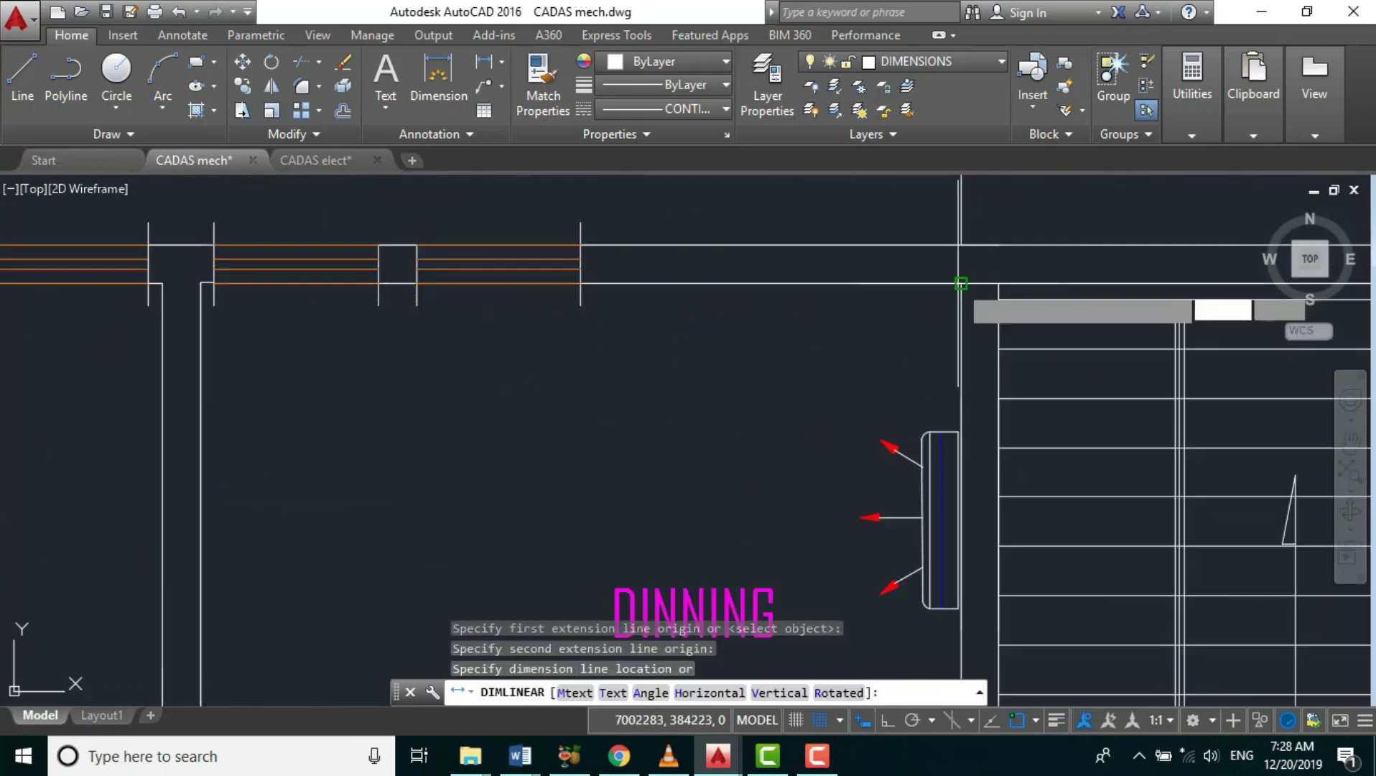
scroll(962, 282, "down", 3)
scroll(823, 336, "up", 3)
left_click(822, 337)
- Add a vertical linear dimension for the right-hand dining room's depth along the central party wall
scroll(719, 395, "down", 3)
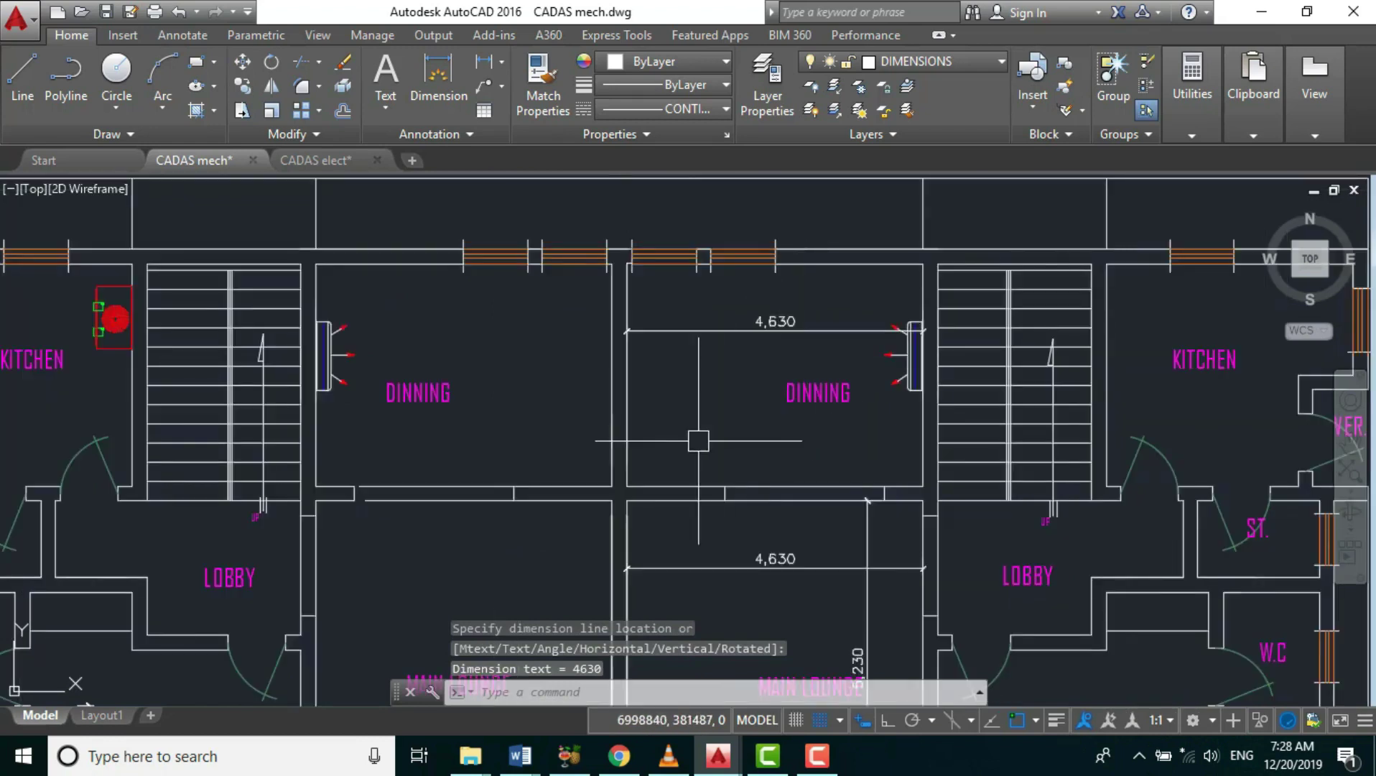
scroll(637, 512, "up", 3)
key("Return")
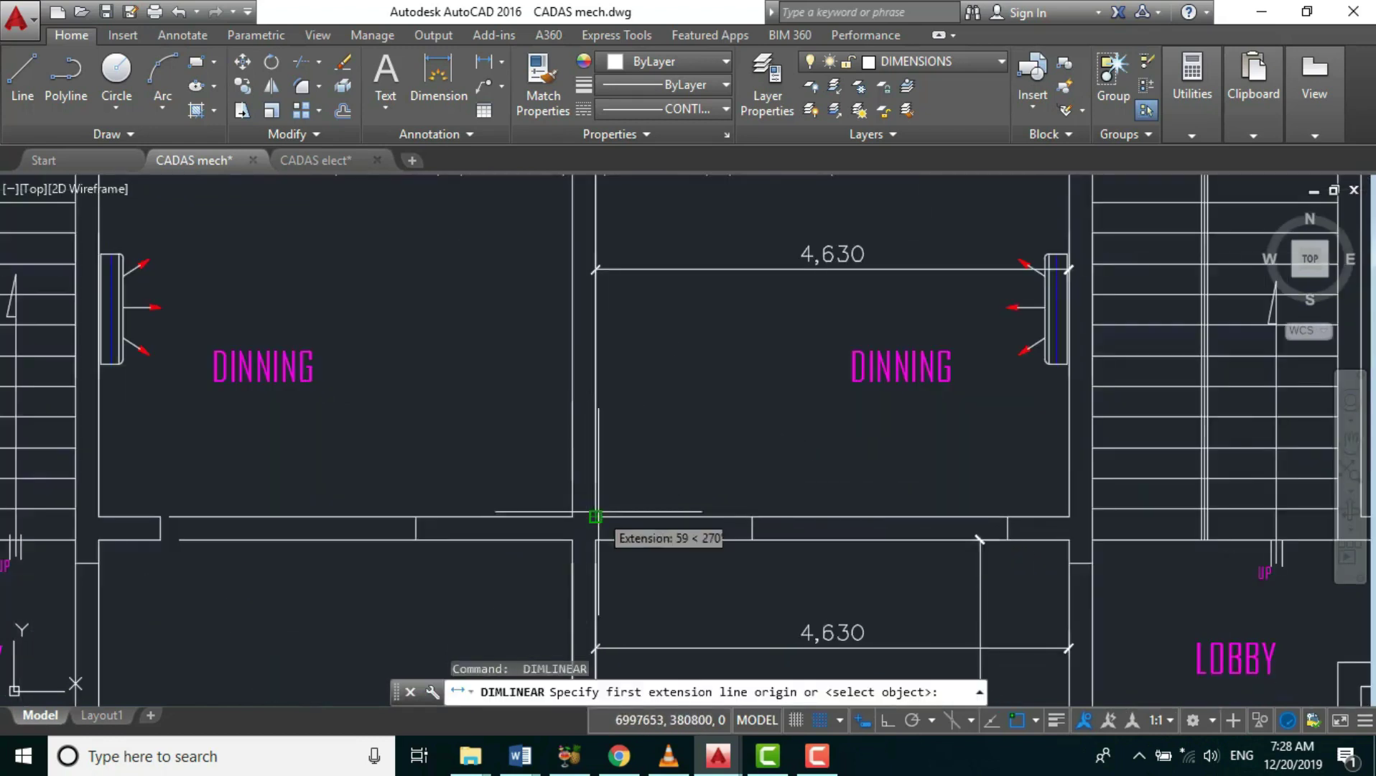
left_click(597, 518)
scroll(630, 415, "down", 3)
scroll(631, 416, "up", 3)
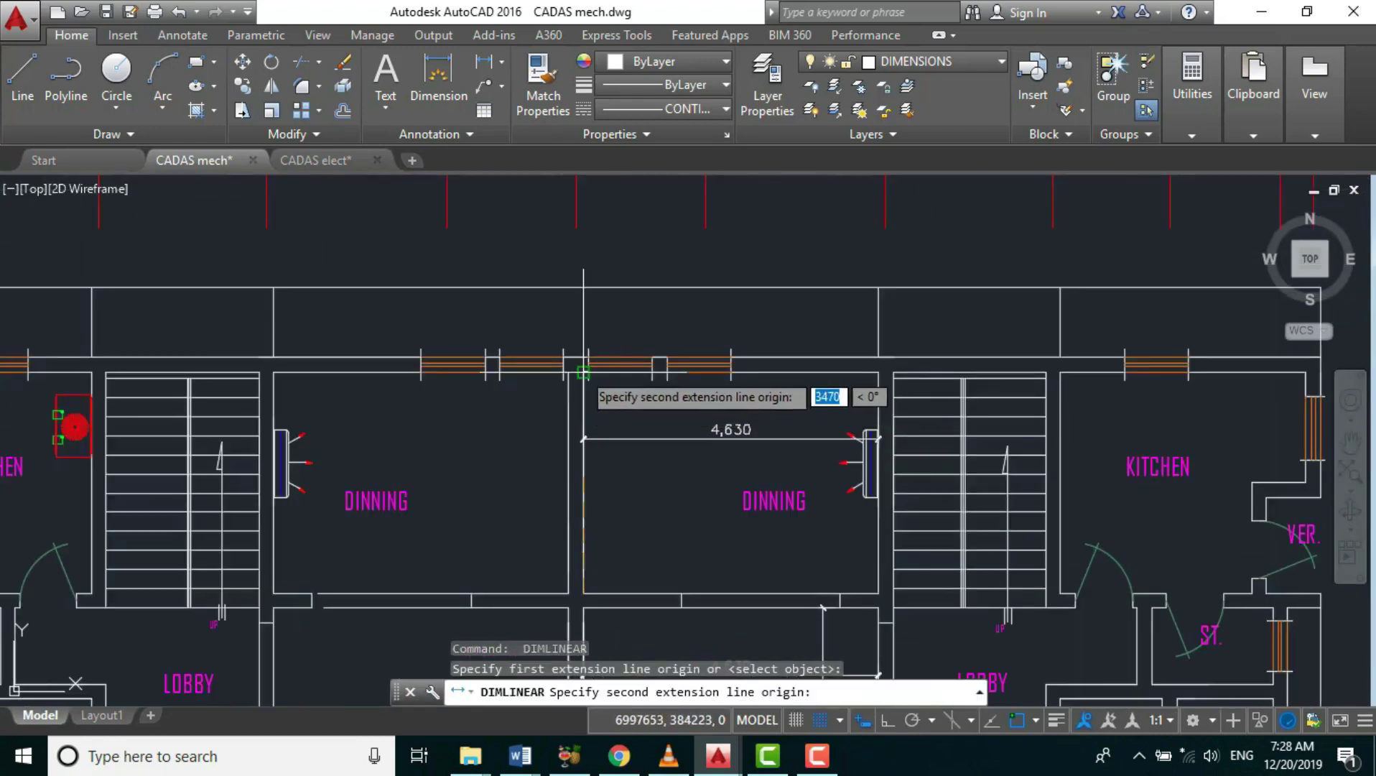
left_click(583, 372)
left_click(659, 434)
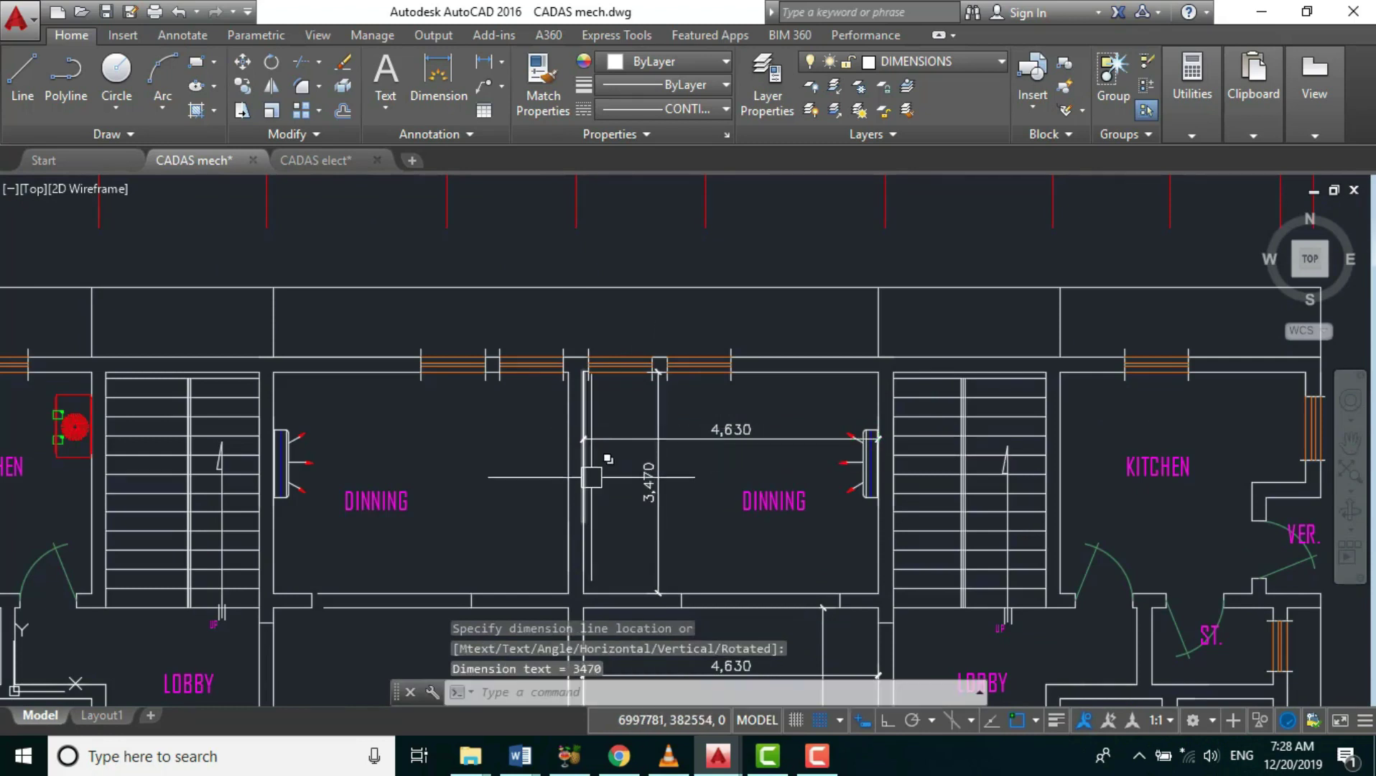
key("Escape")
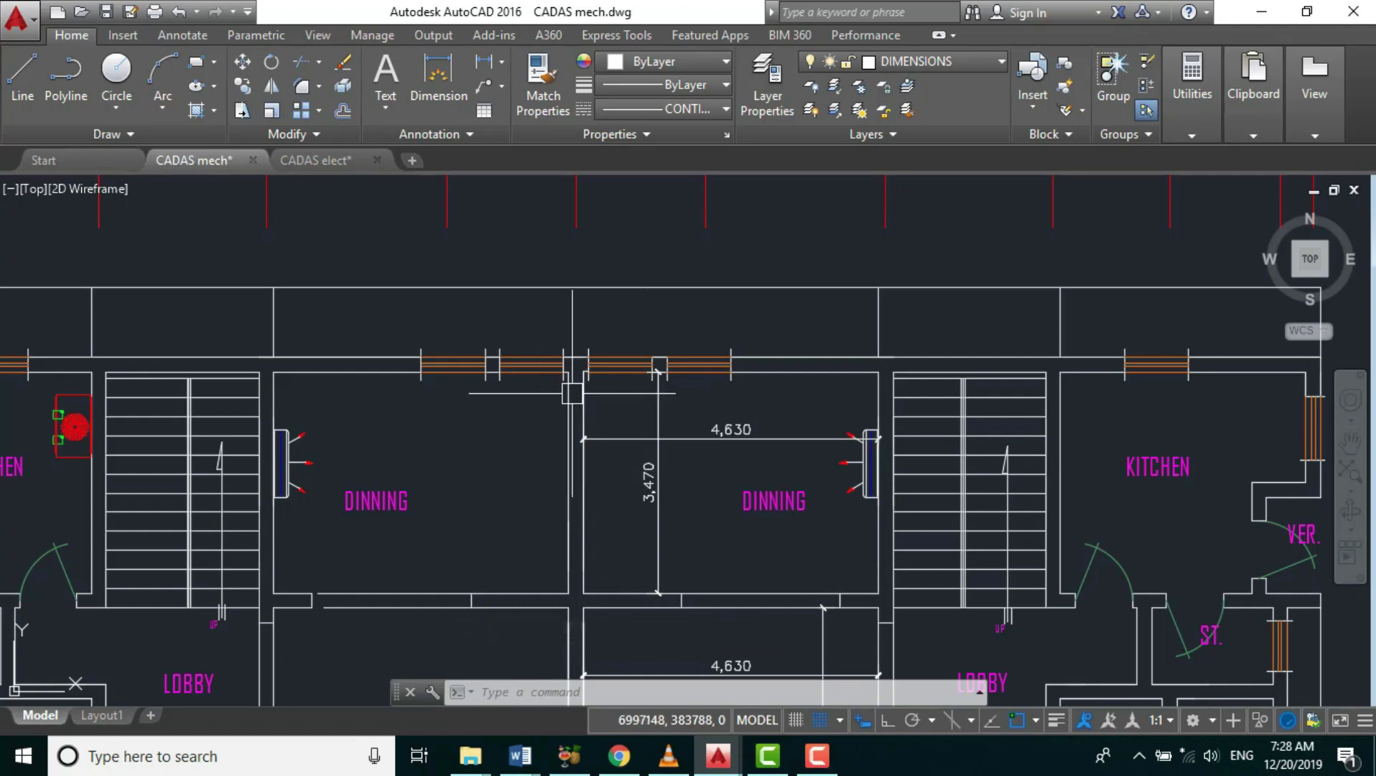
- Examine the dimensioned right-hand dining room and the outline of the left-hand bedroom around its W.C. and angled corner
scroll(729, 585, "up", 5)
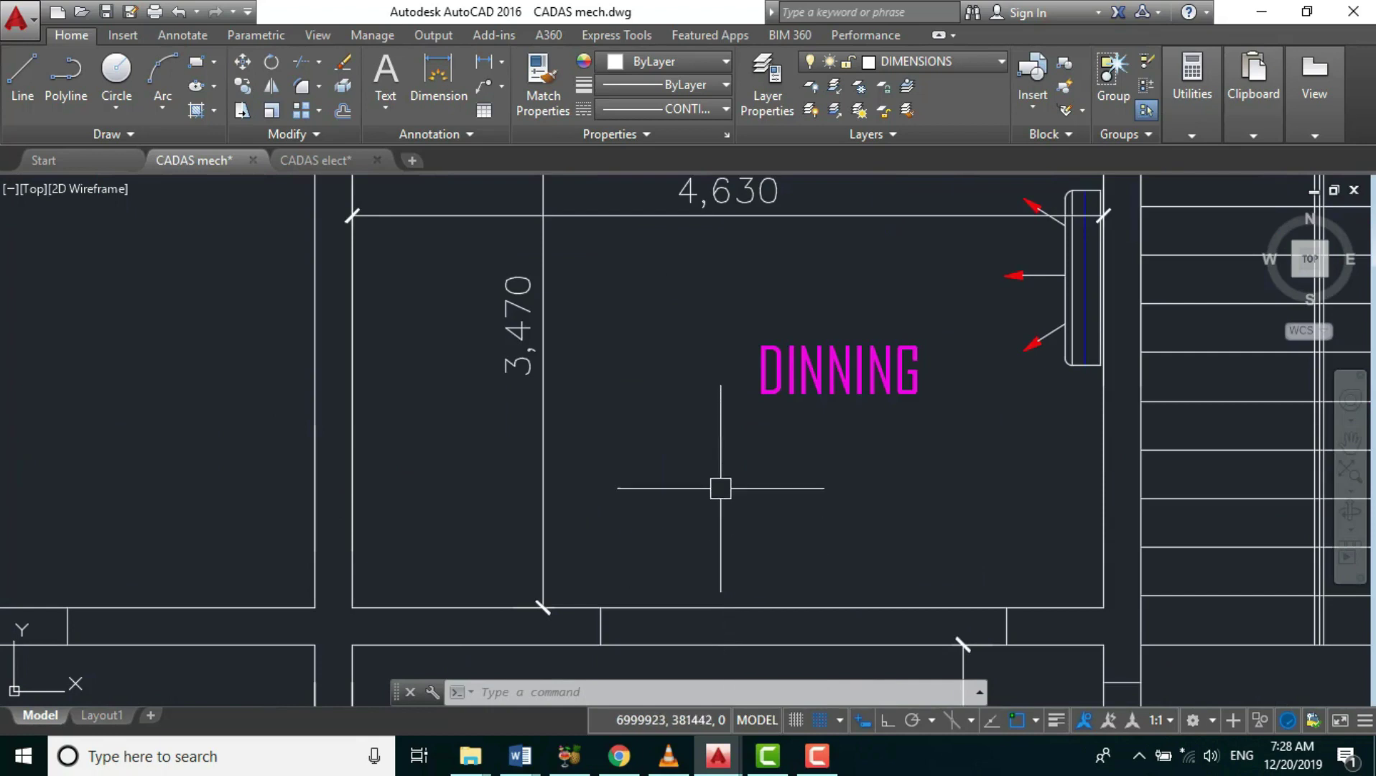
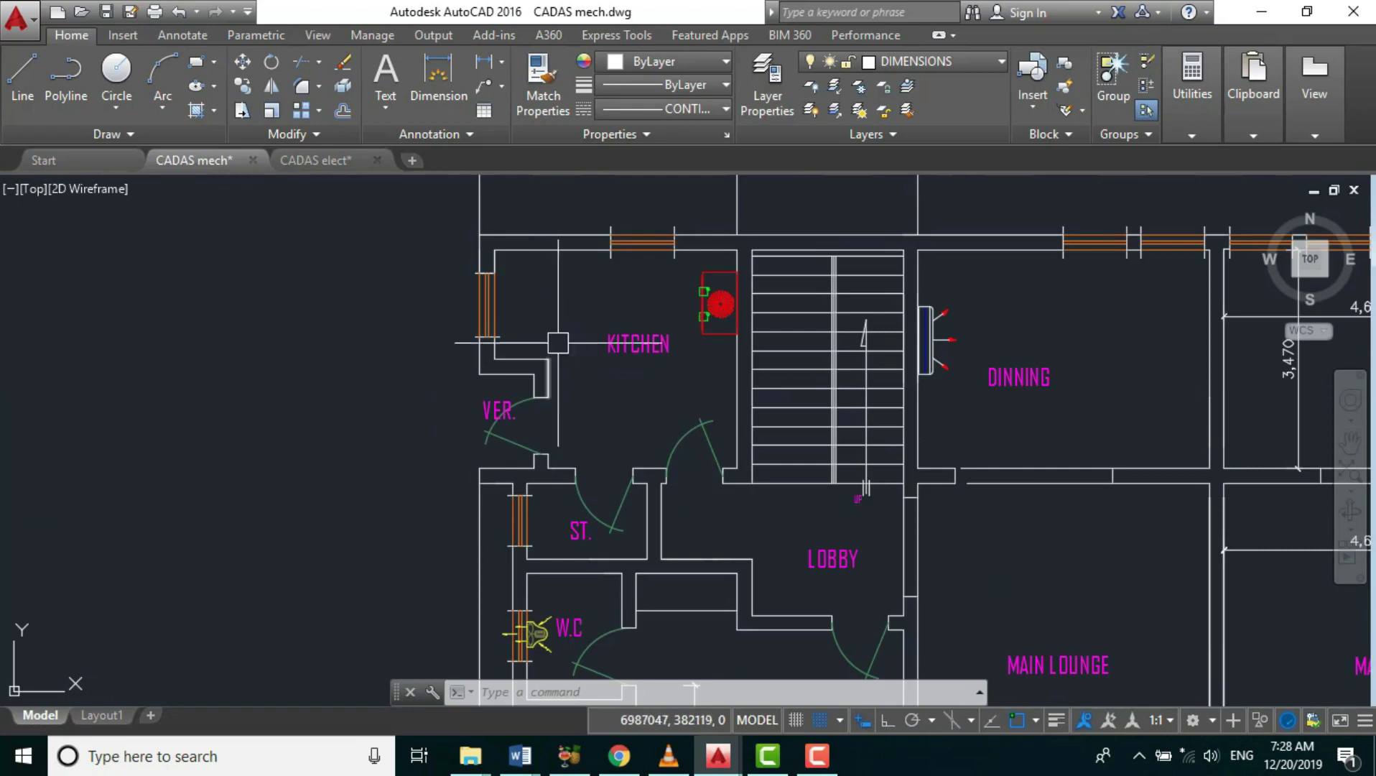
scroll(582, 288, "down", 2)
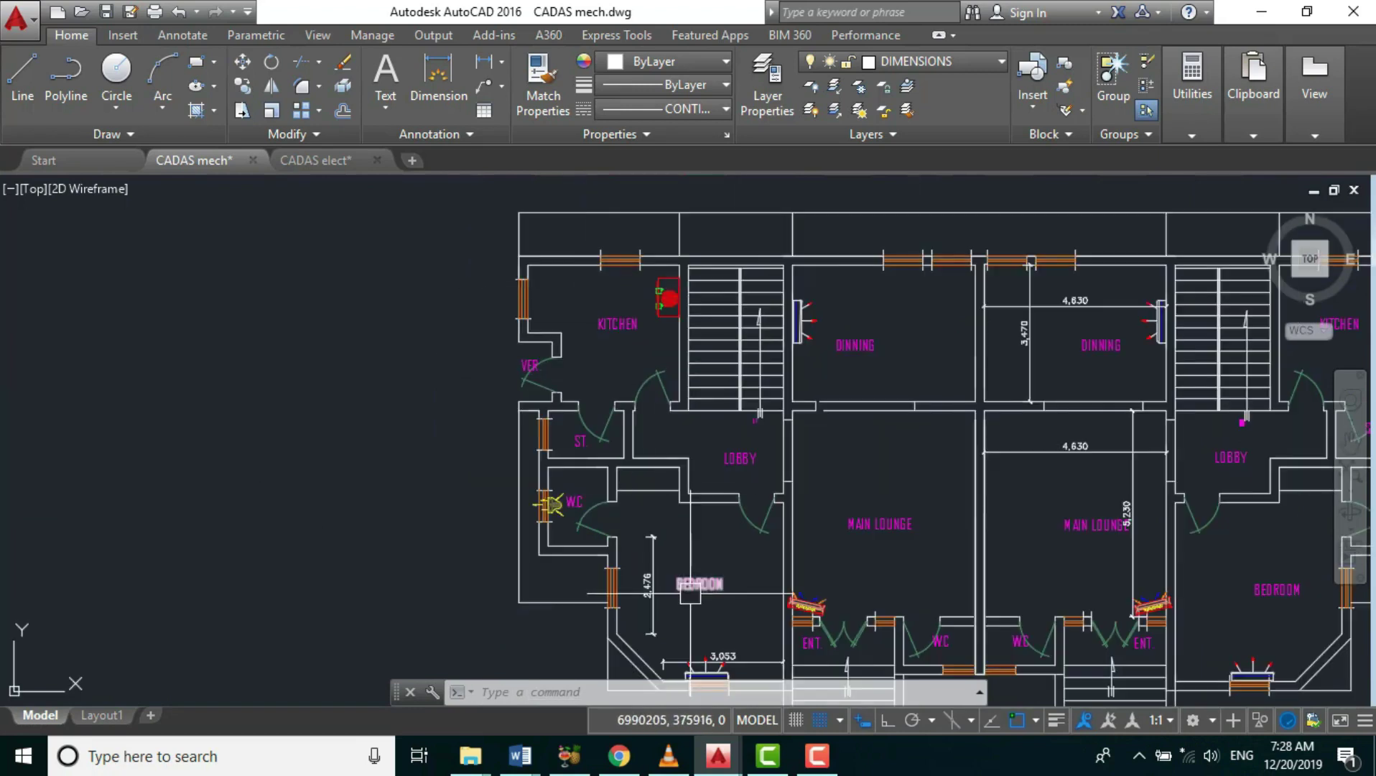
scroll(690, 592, "up", 1)
scroll(700, 575, "down", 1)
scroll(675, 467, "up", 2)
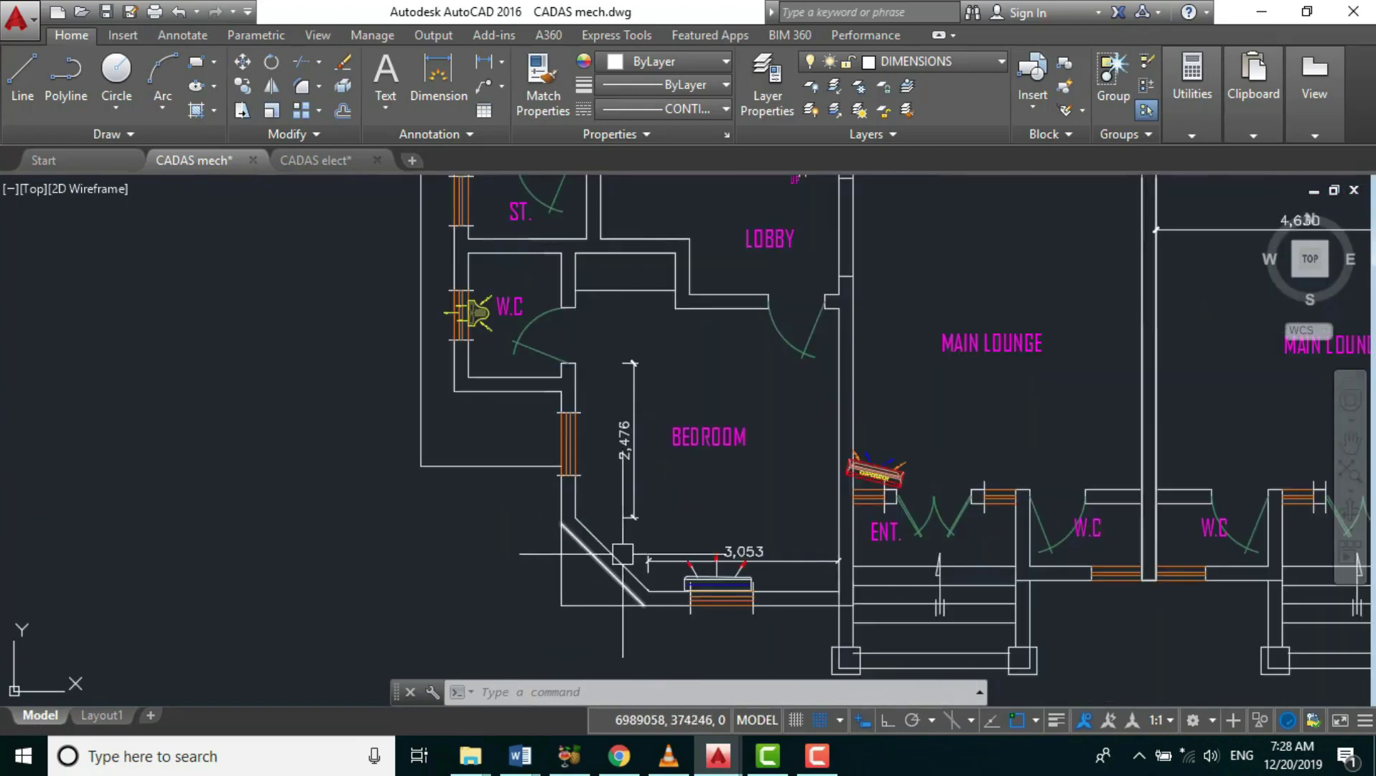
scroll(583, 281, "up", 2)
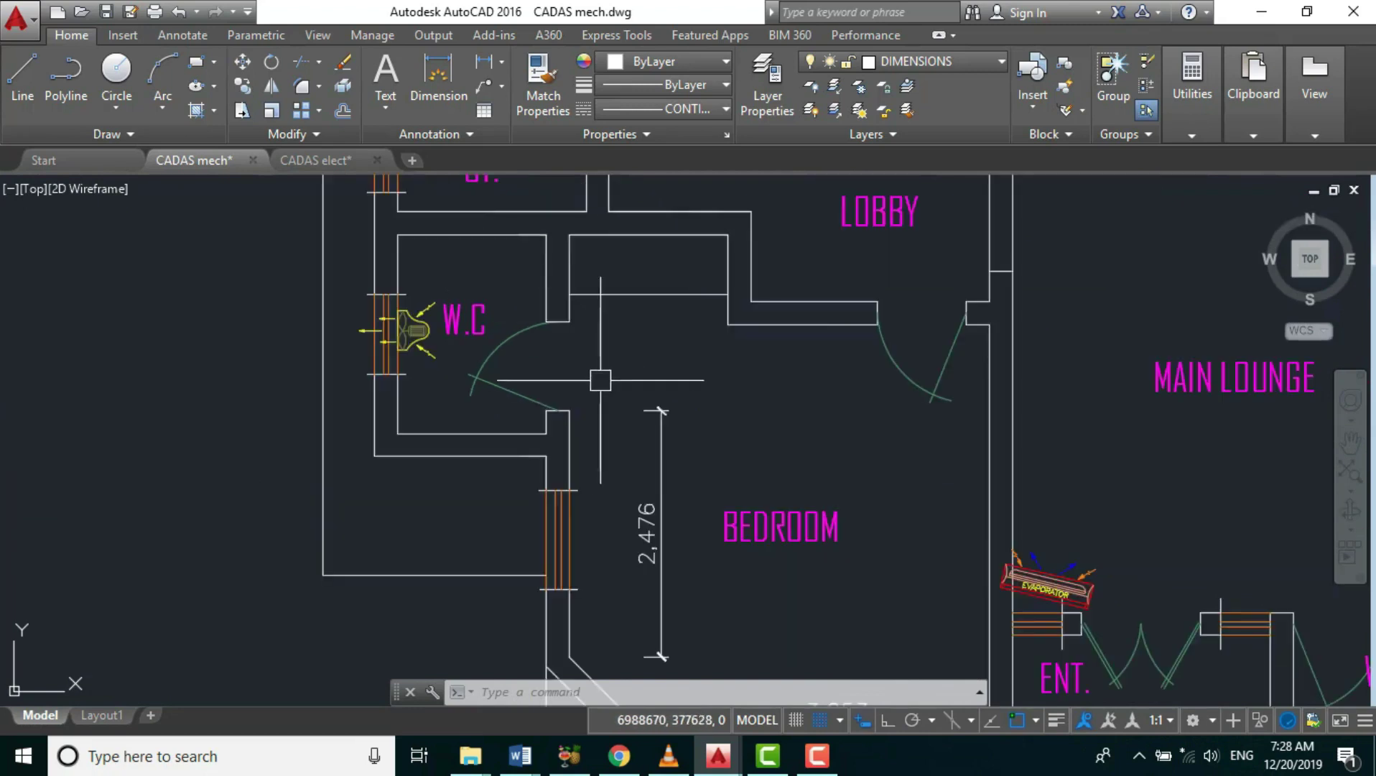
scroll(588, 392, "down", 2)
scroll(646, 416, "up", 2)
scroll(602, 390, "down", 2)
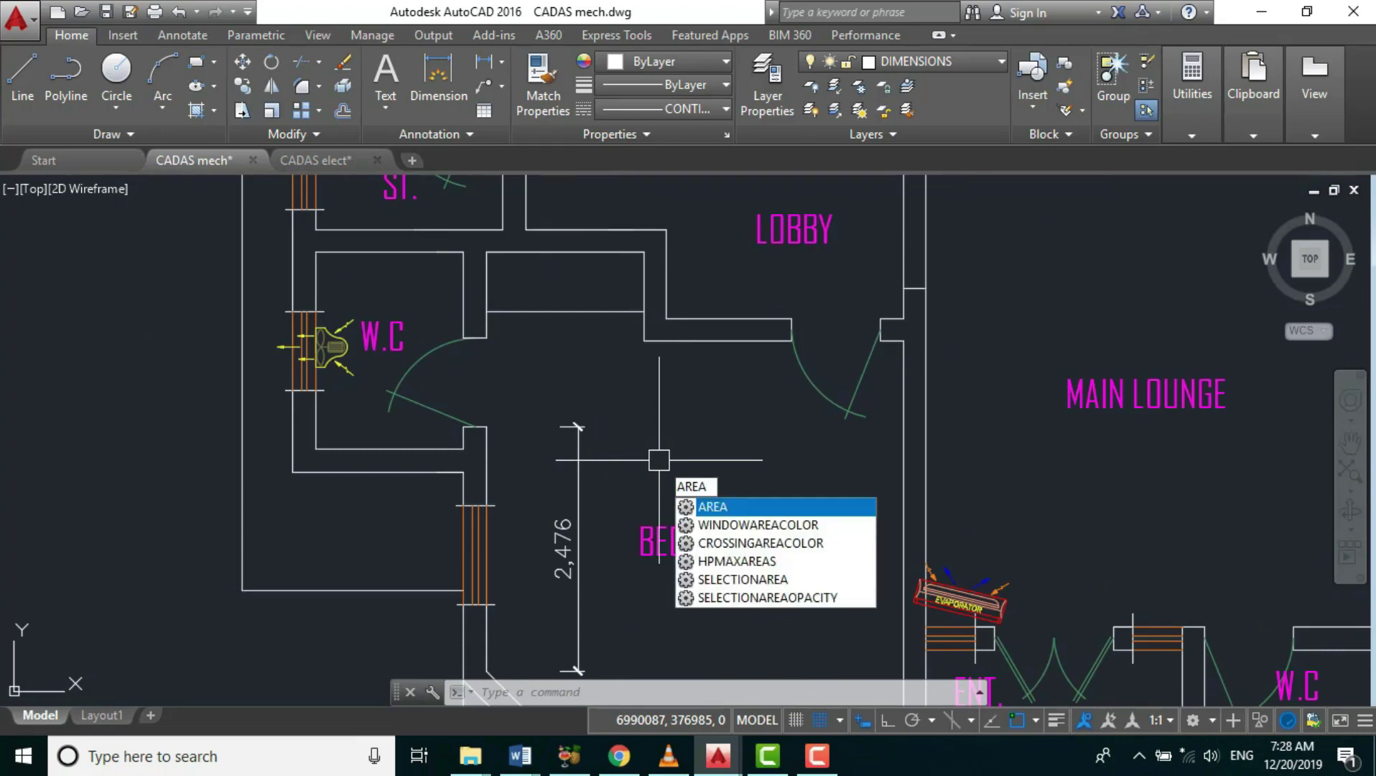
- Start an AREA measurement of the ground-floor left-hand bedroom, tracing its stepped upper edge from the closet front's left end to the upper right inner corner
key("Return")
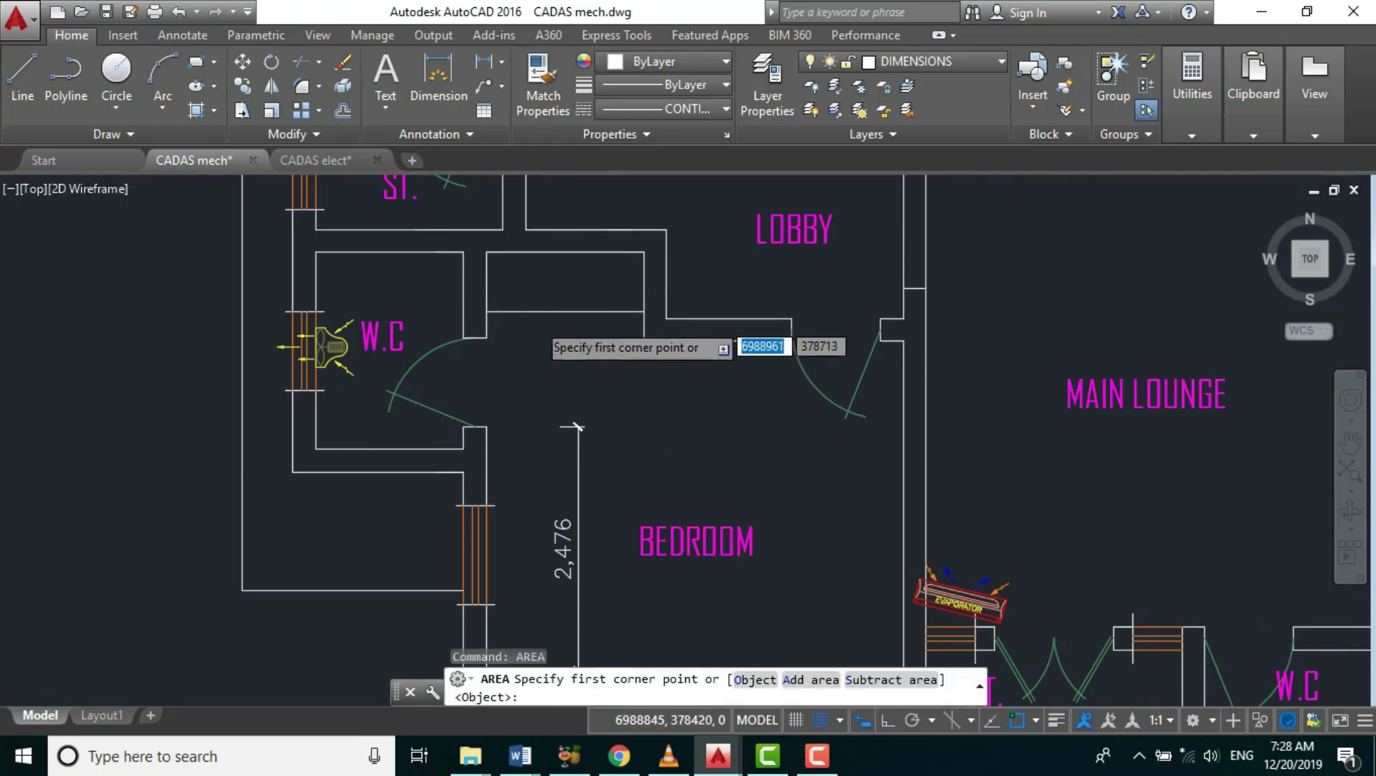
scroll(503, 302, "up", 2)
scroll(445, 276, "down", 2)
scroll(445, 284, "up", 2)
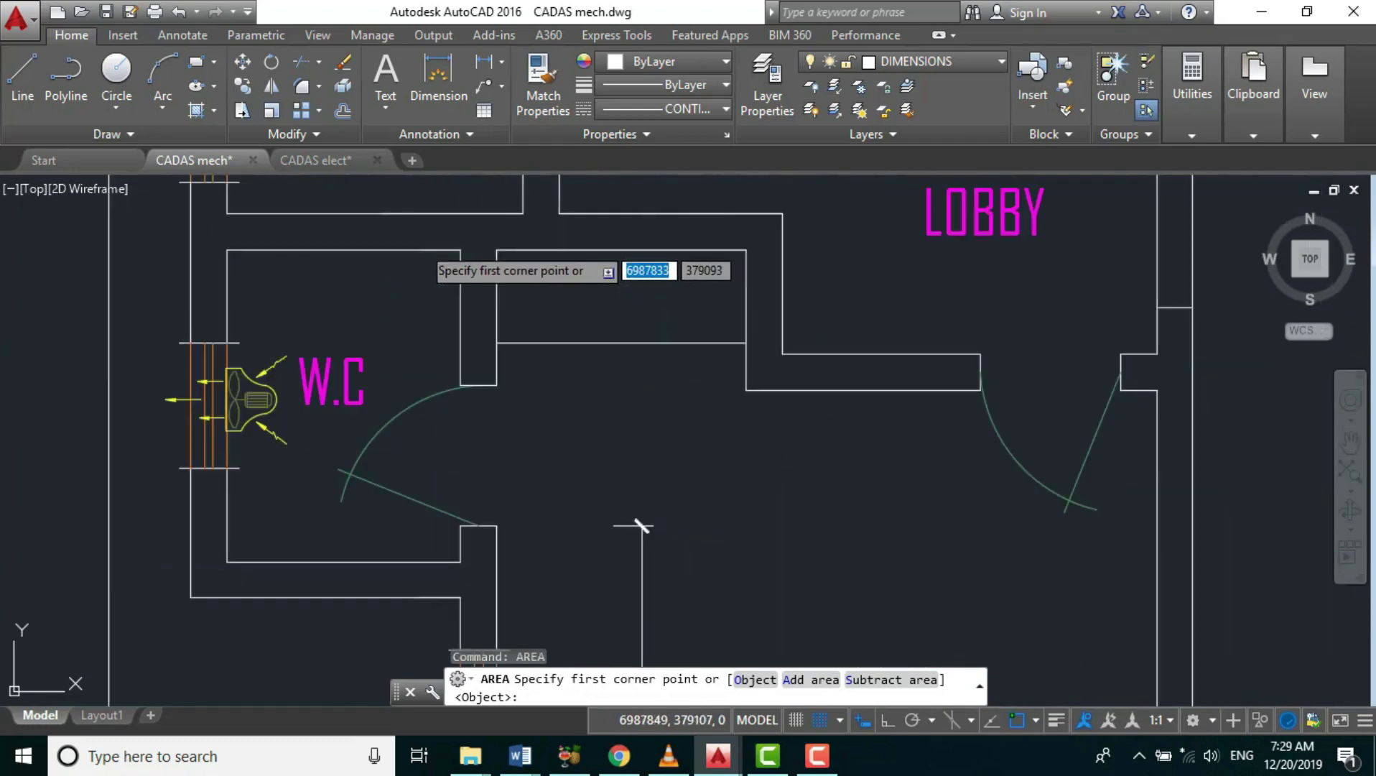
left_click(497, 343)
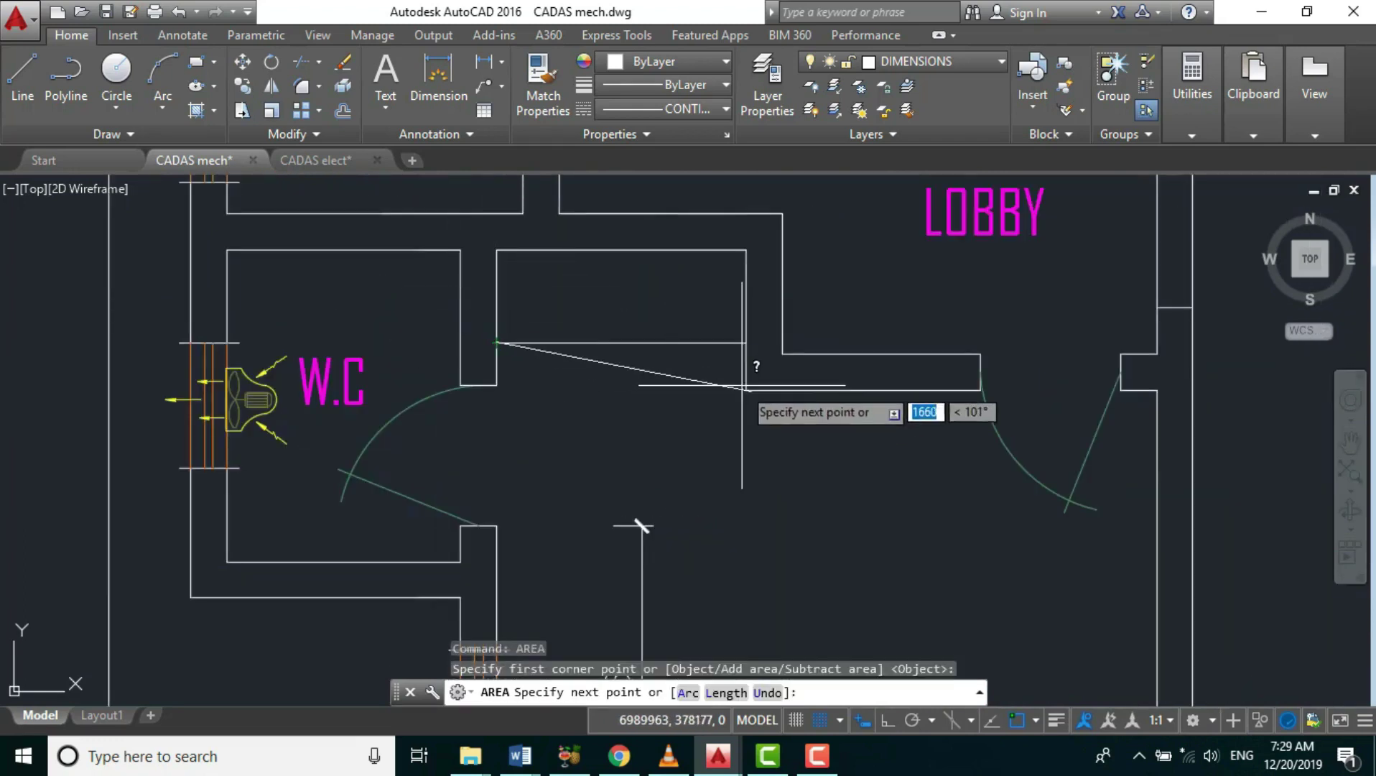
left_click(746, 342)
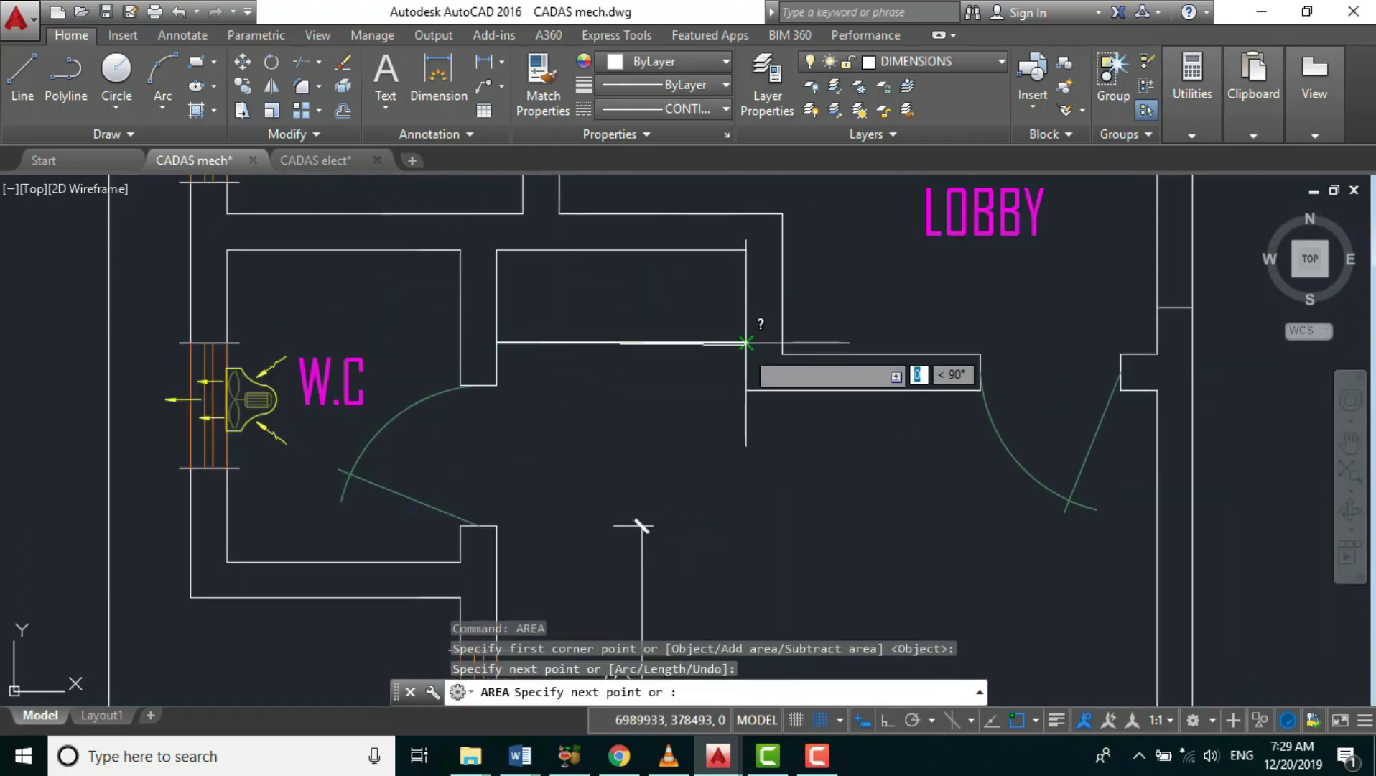
left_click(746, 391)
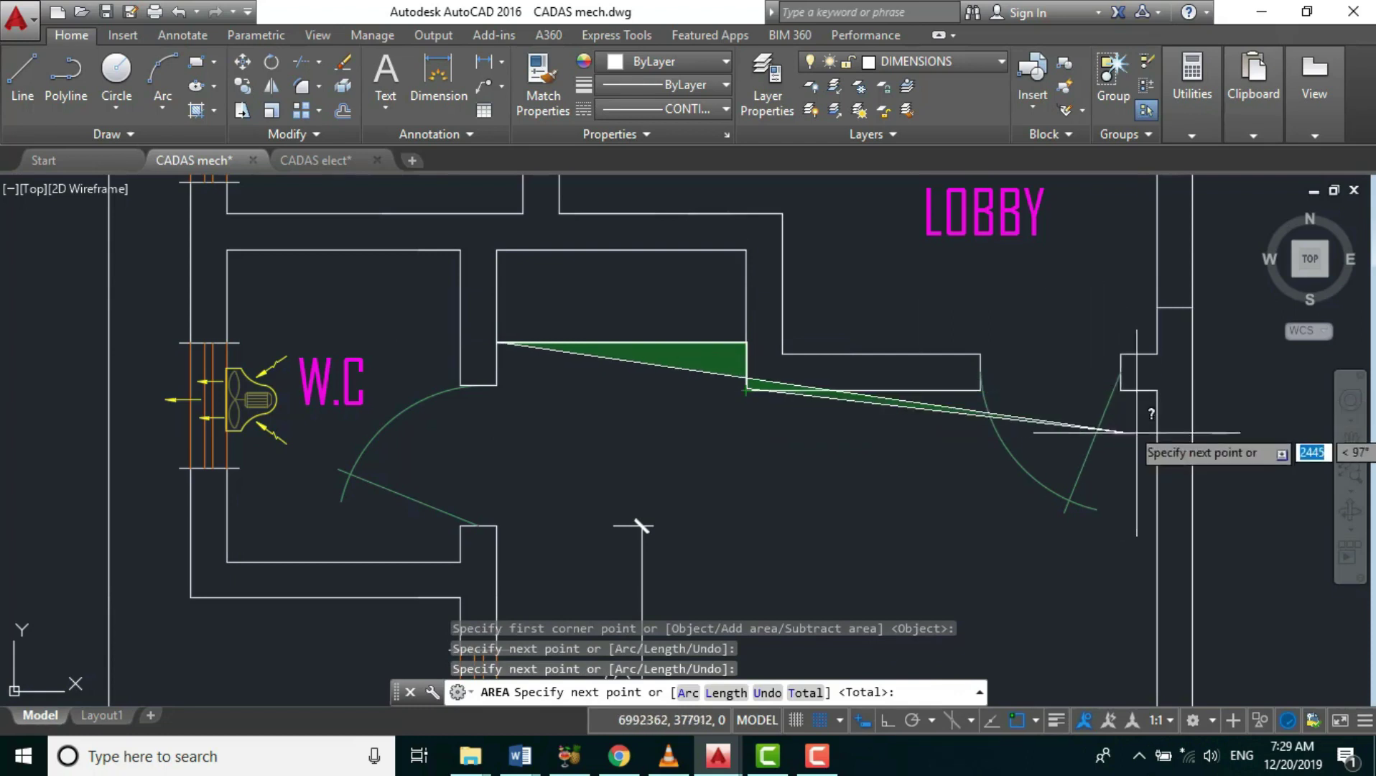
left_click(1156, 390)
scroll(1019, 345, "down", 4)
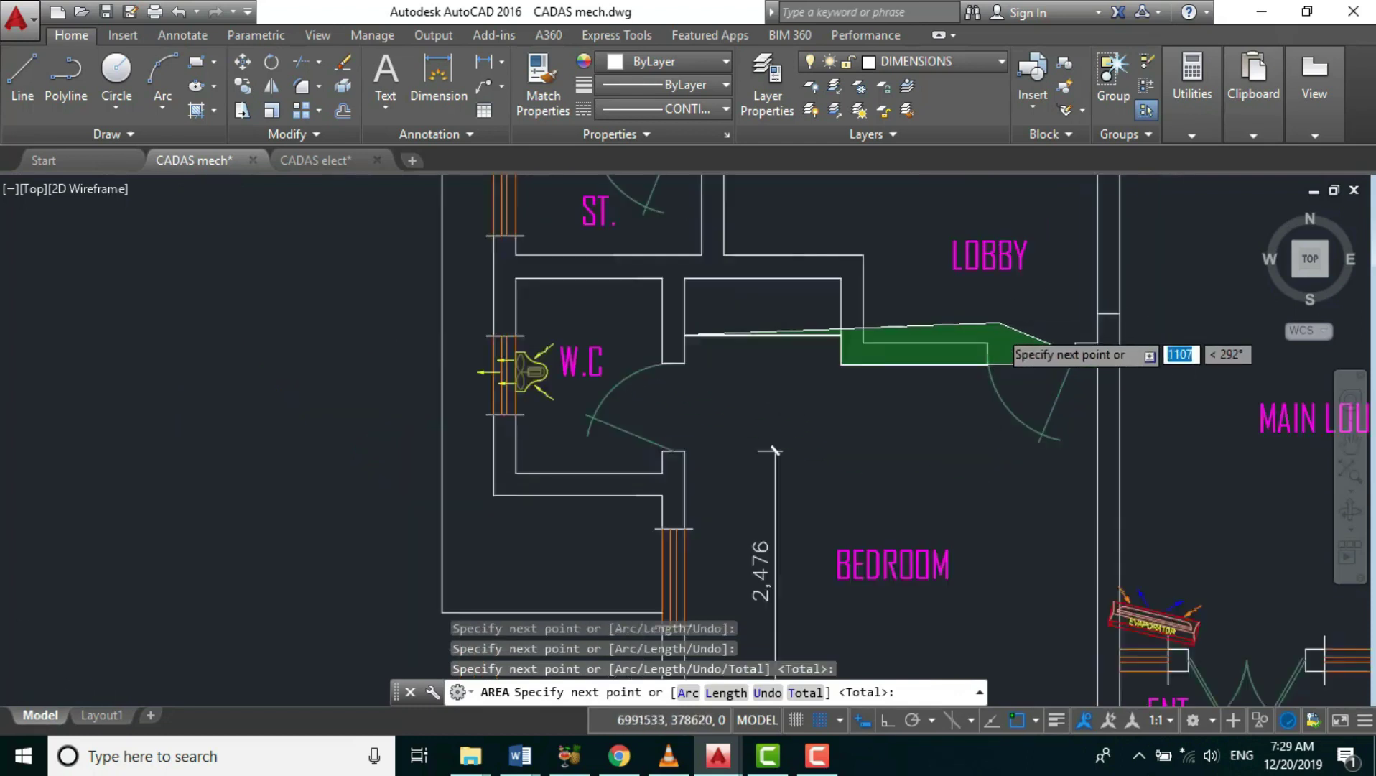
- Complete the ground-floor bedroom's area measurement through its lower right corner and both ends of the angled wall, back to the closet front
scroll(1020, 467, "up", 5)
scroll(1011, 473, "up", 4)
scroll(1076, 492, "down", 2)
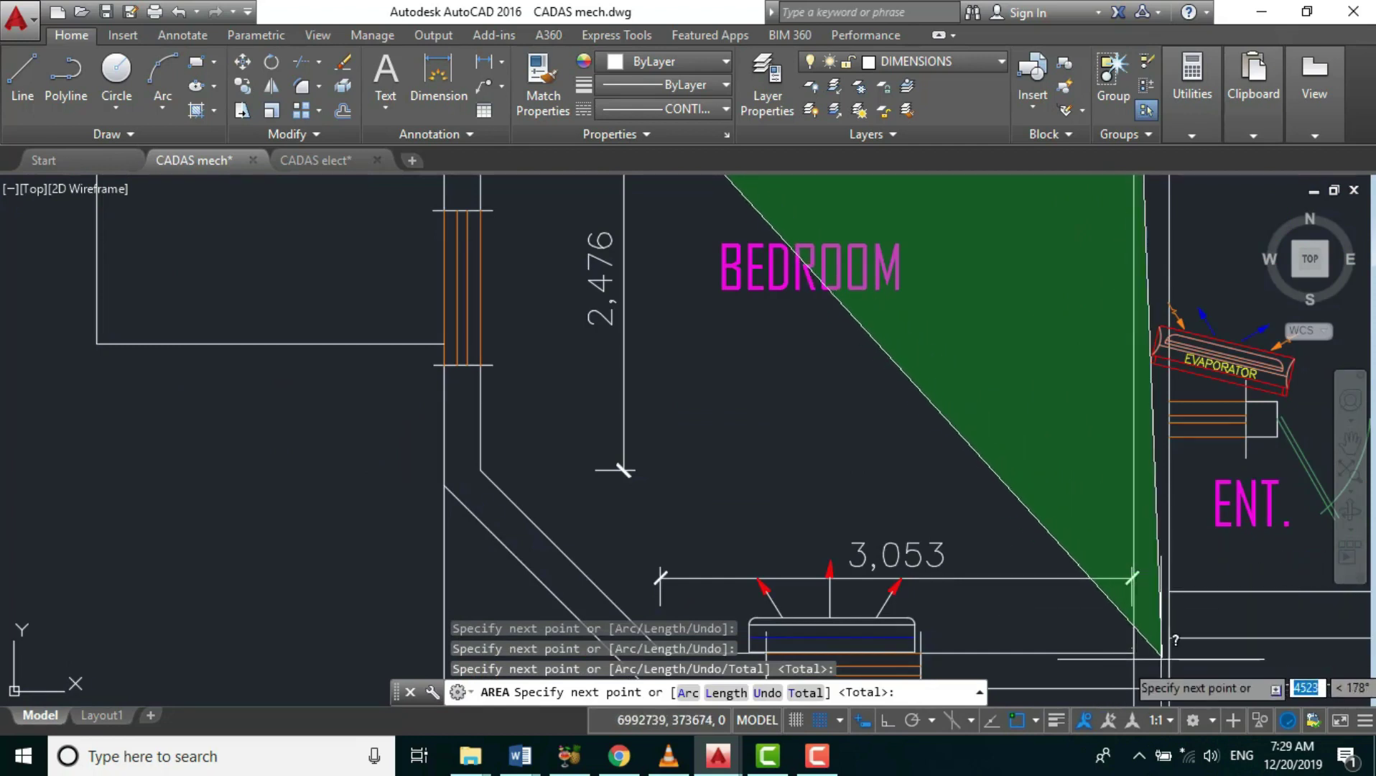
left_click(1134, 654)
scroll(1133, 650, "down", 4)
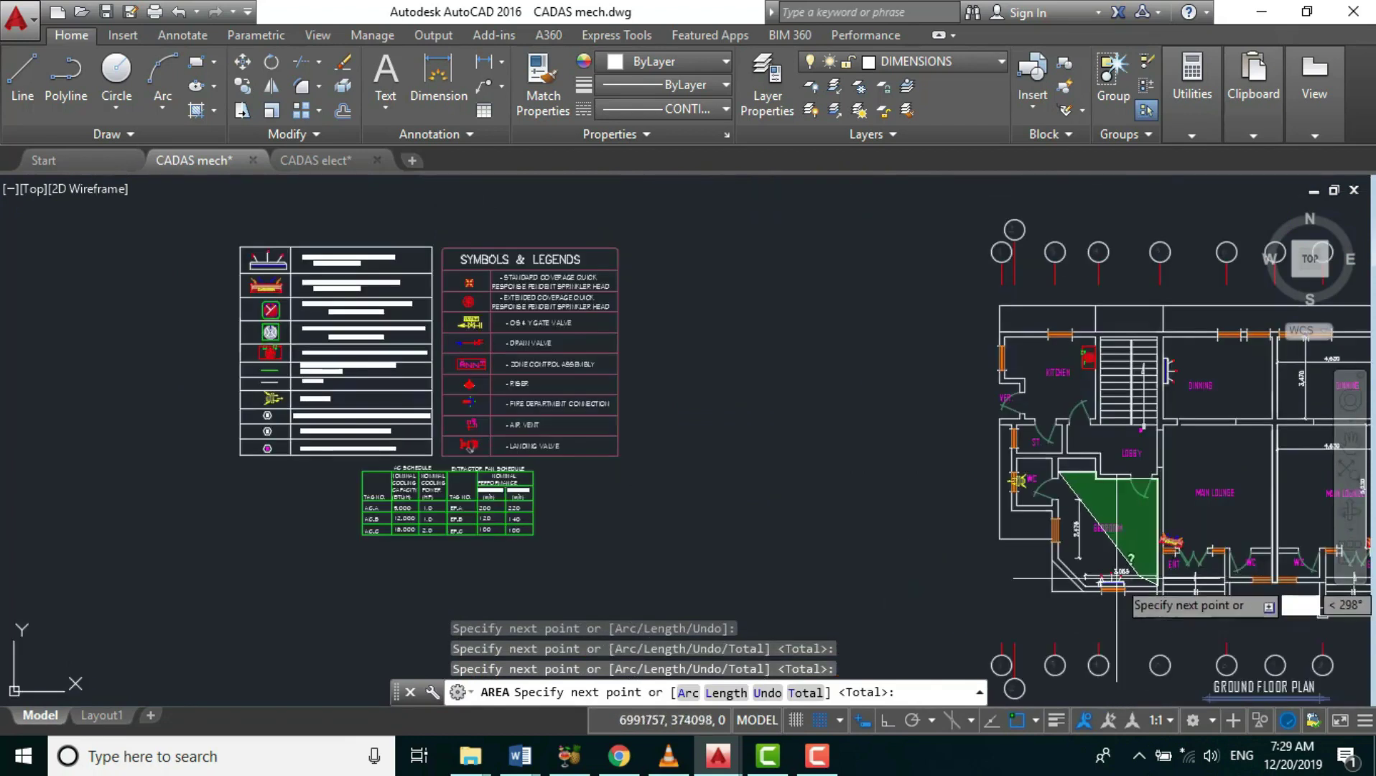
scroll(1078, 632, "up", 5)
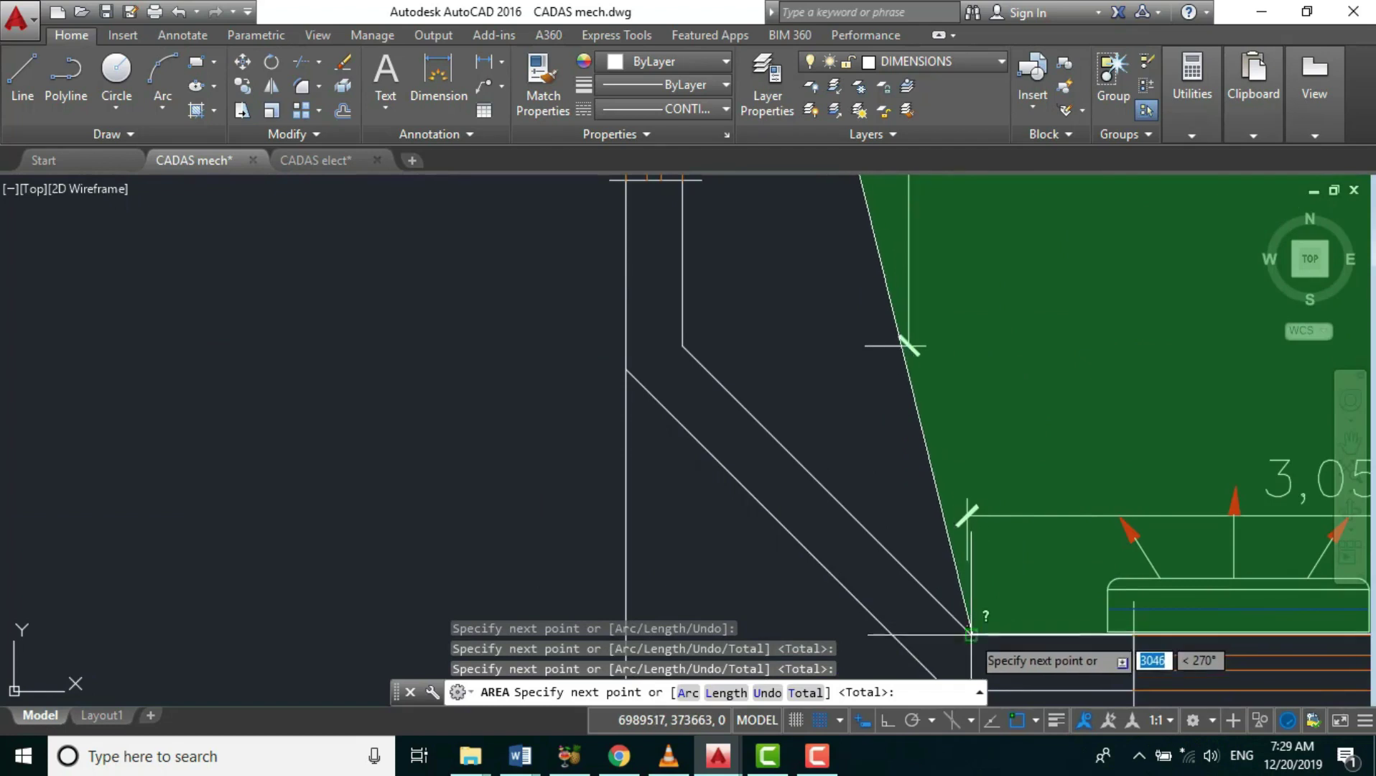
left_click(970, 634)
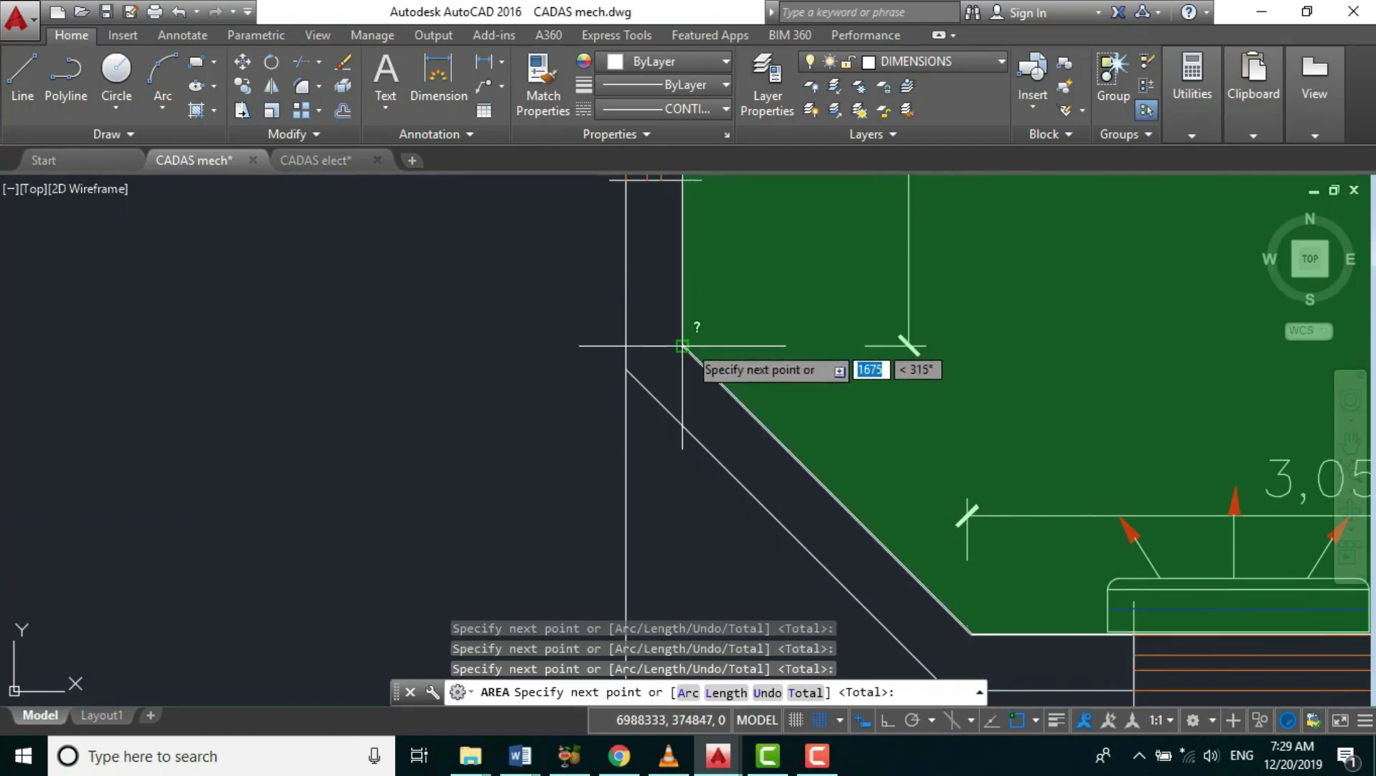
scroll(908, 345, "down", 4)
scroll(897, 237, "up", 5)
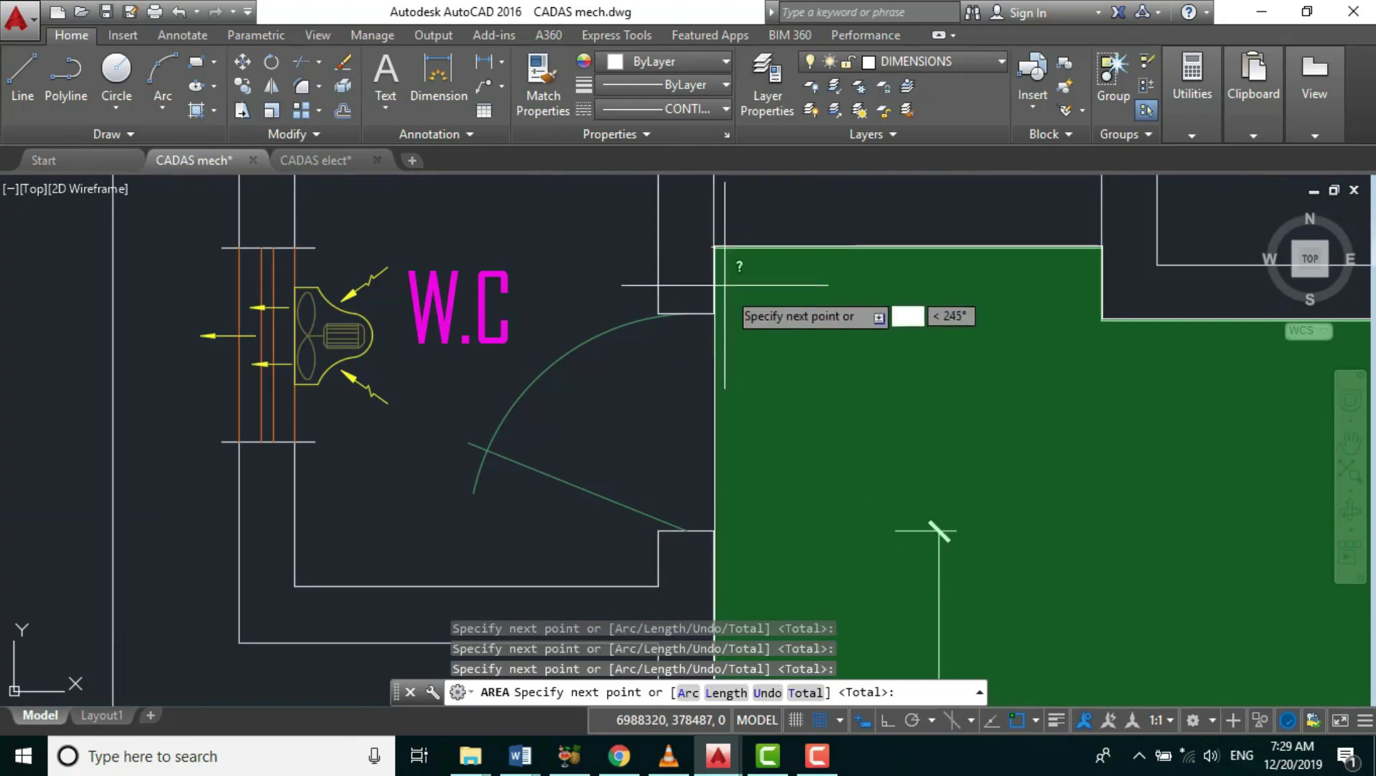
scroll(726, 293, "down", 3)
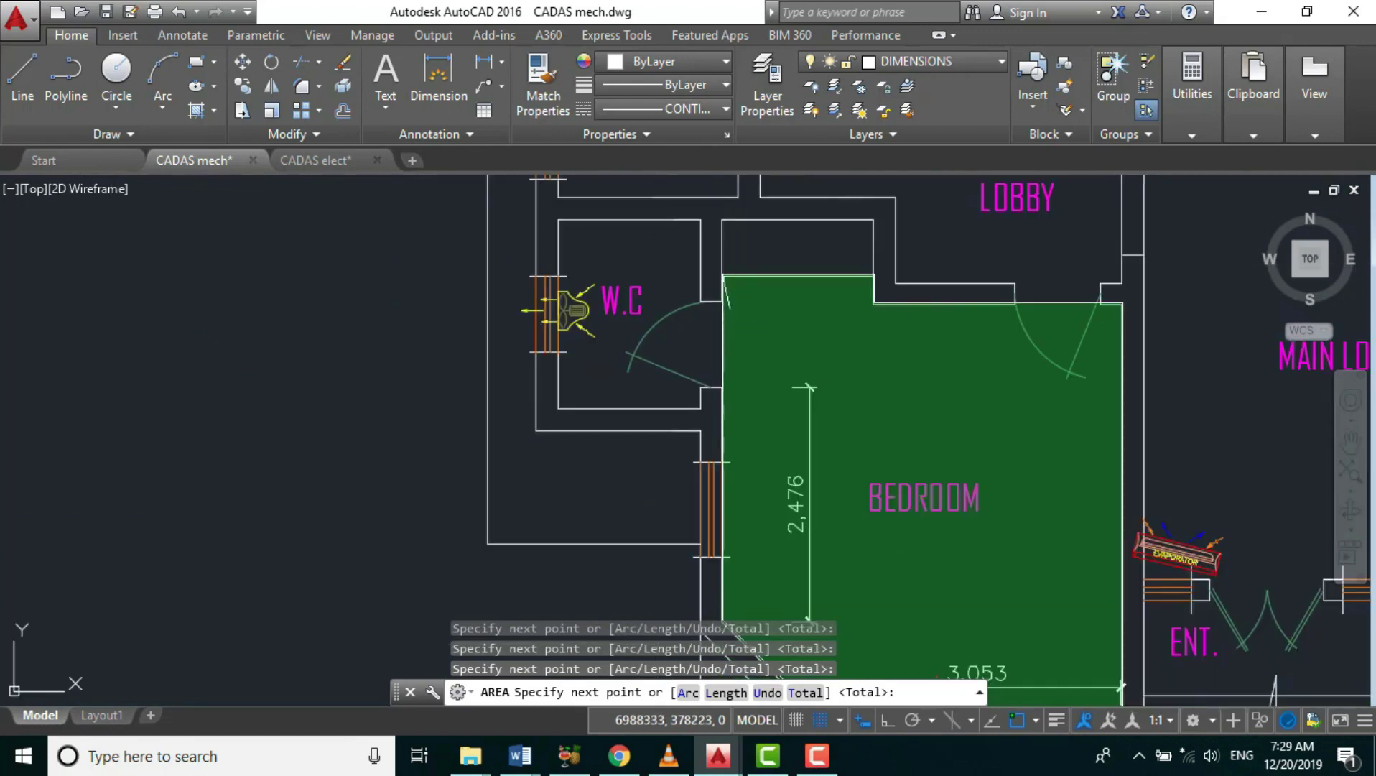
key("Return")
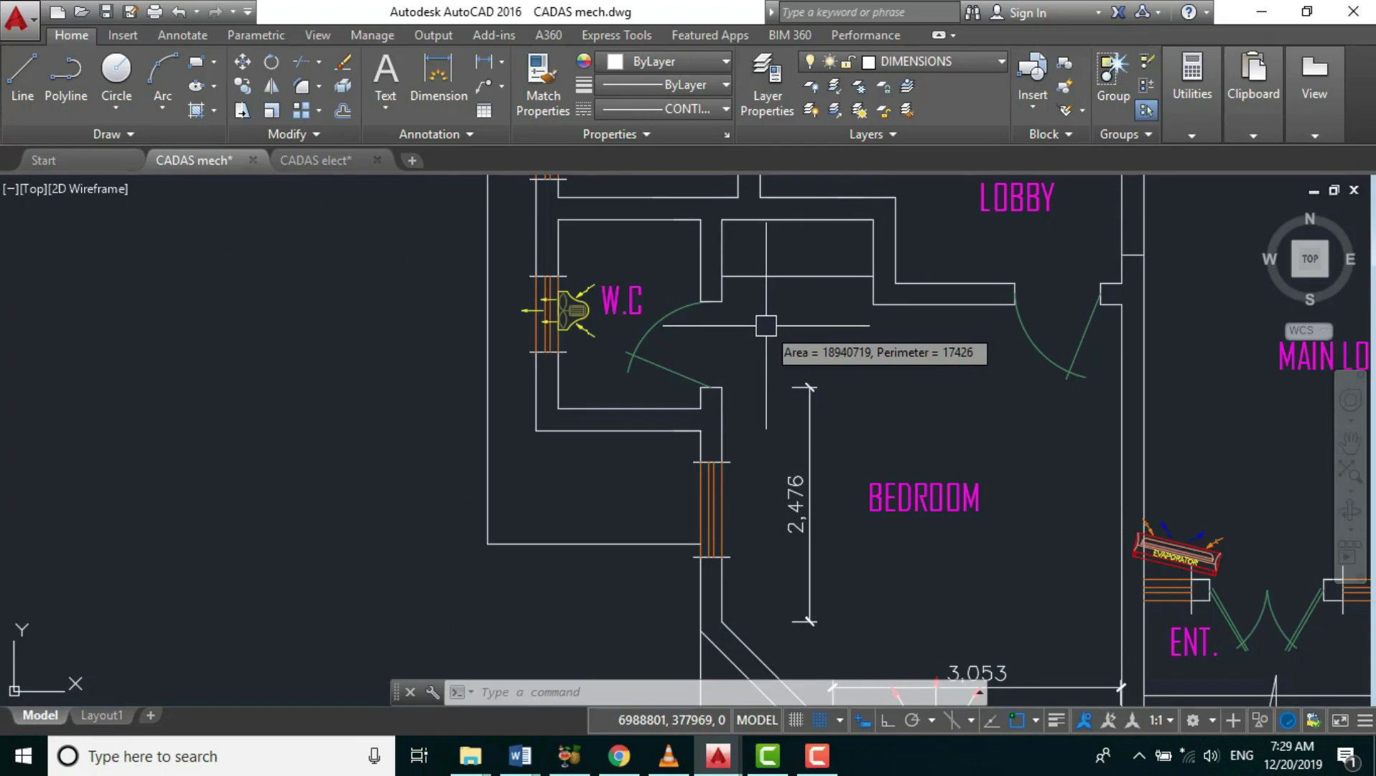
- Add a horizontal linear dimension across the lower left bedroom on the first floor plan
scroll(766, 325, "down", 4)
scroll(679, 452, "up", 4)
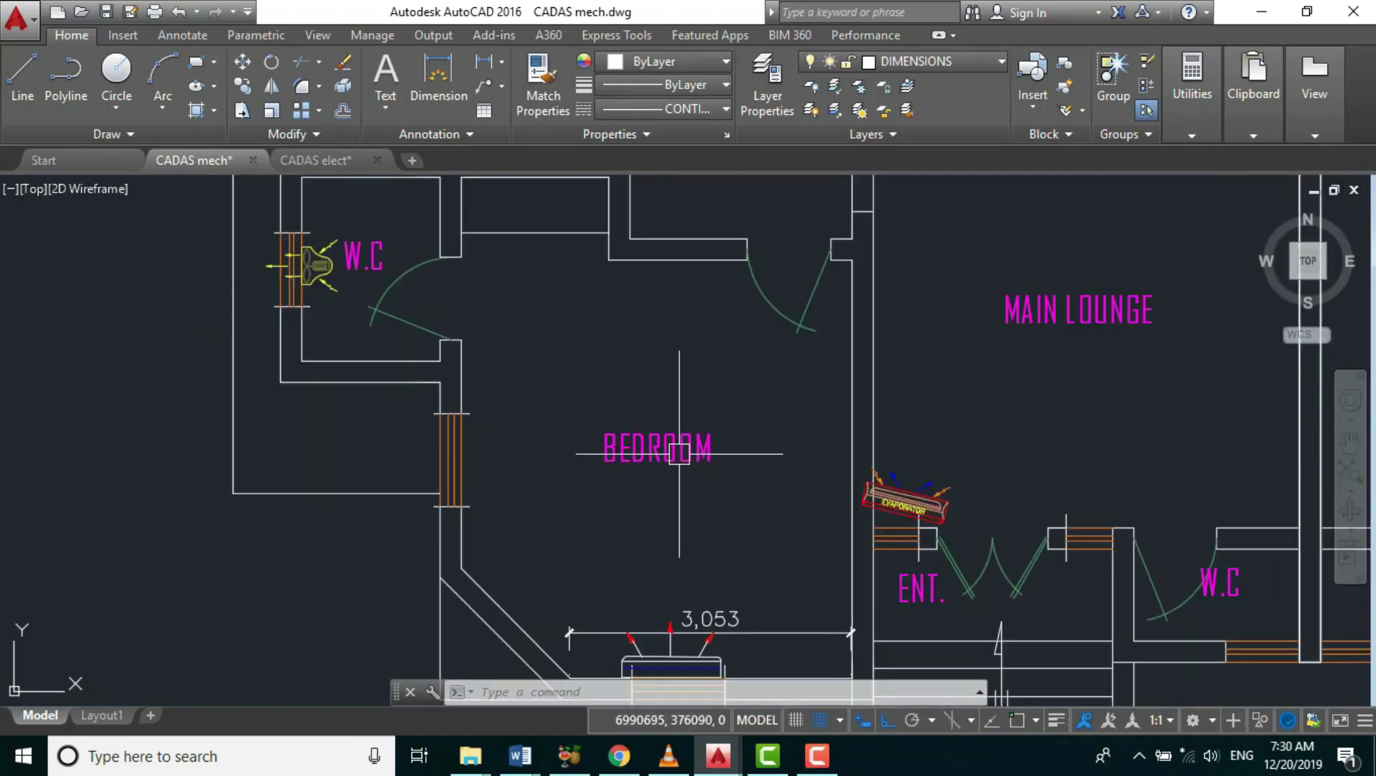
scroll(659, 578, "down", 8)
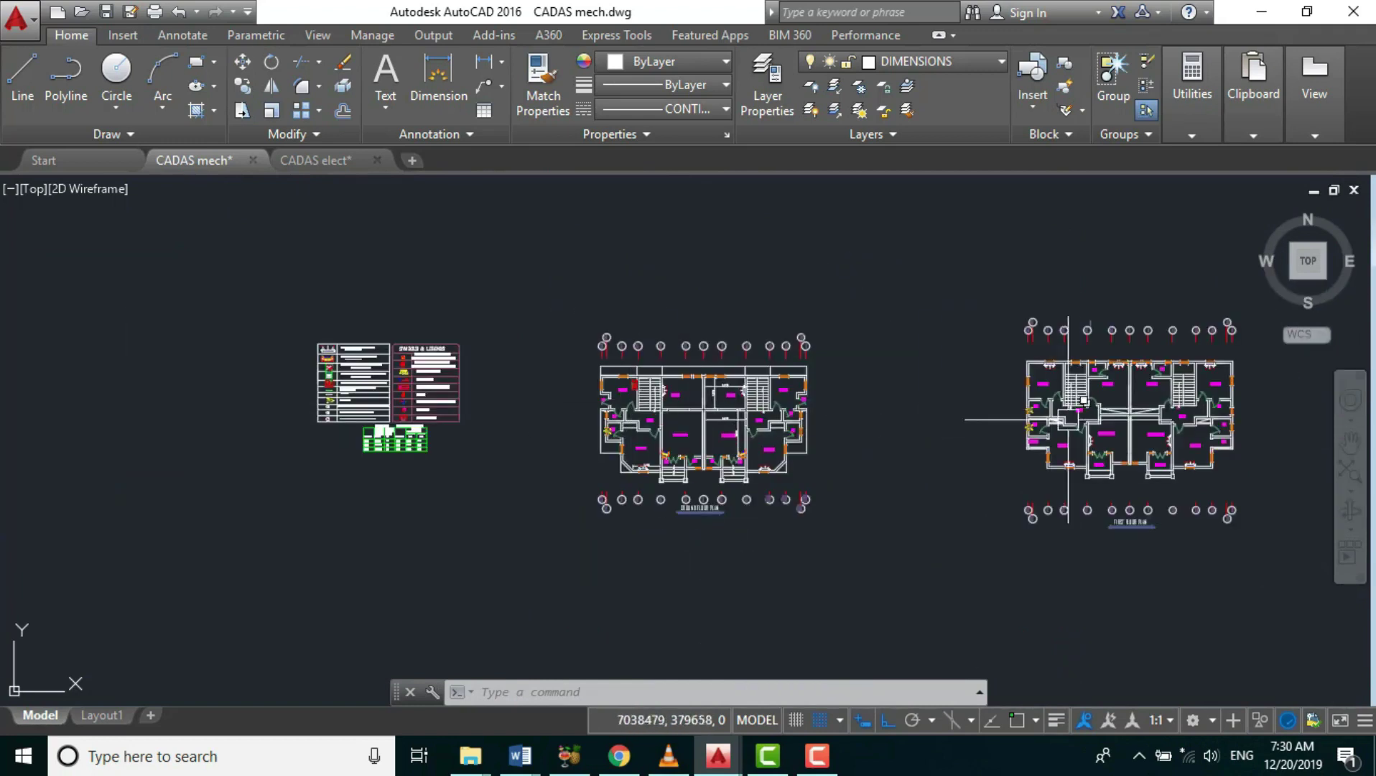
scroll(1177, 489, "up", 2)
scroll(1077, 395, "up", 6)
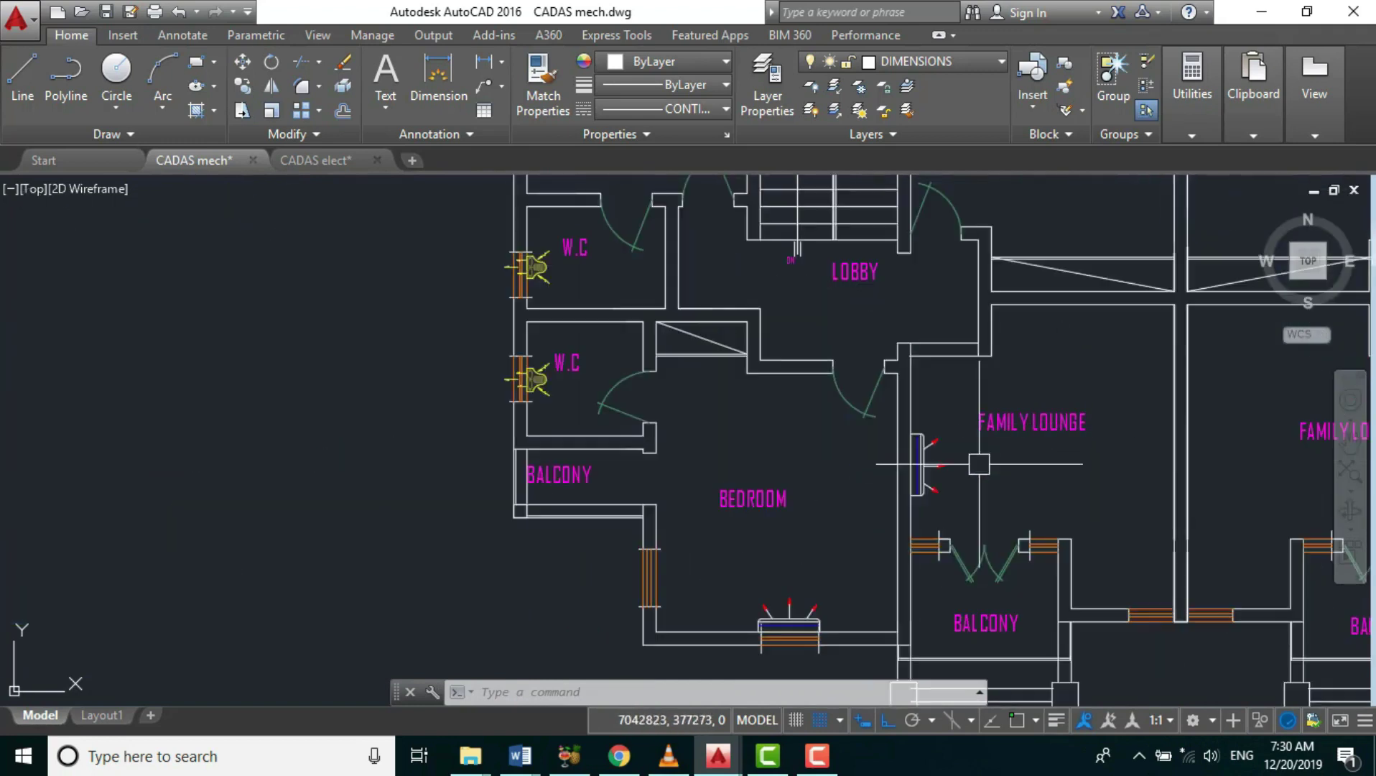
scroll(845, 604, "up", 2)
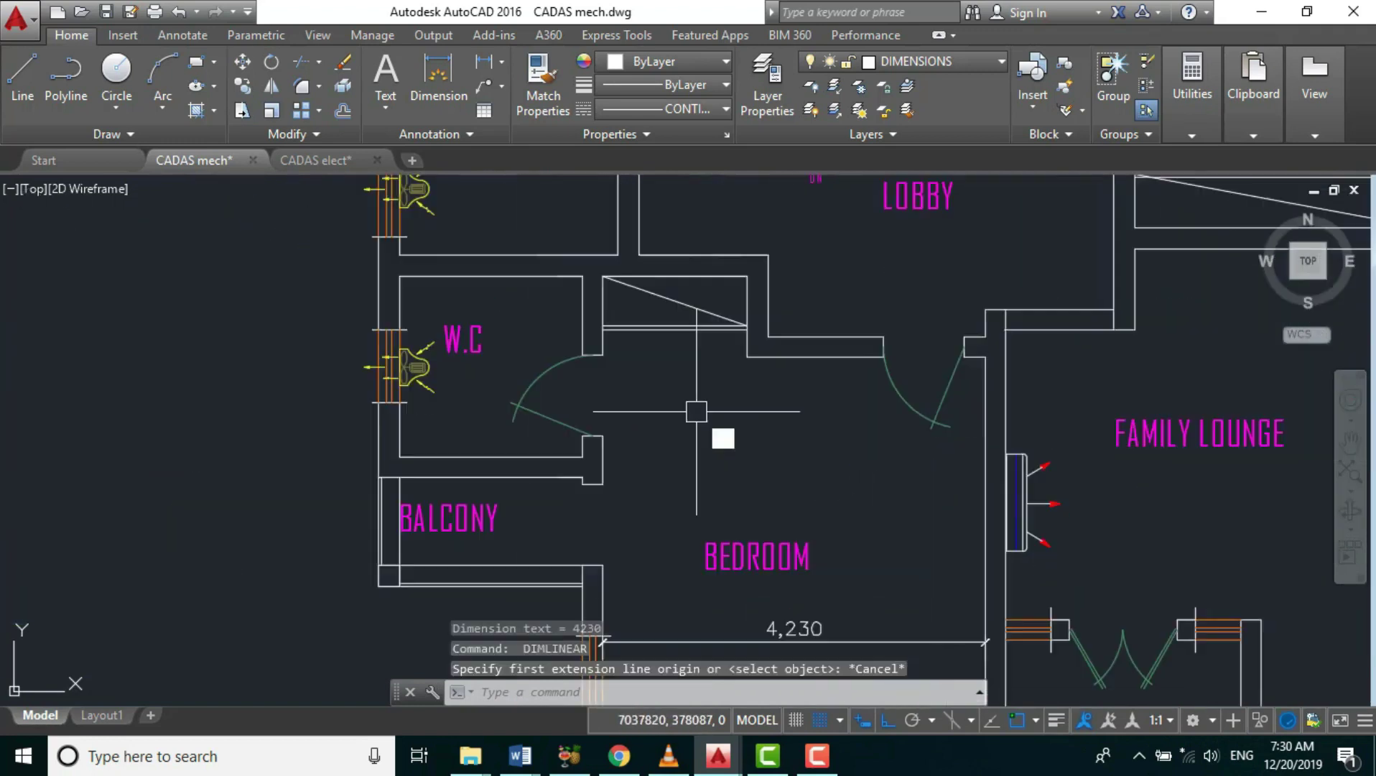
- Start an AREA measurement of the first floor's lower left bedroom, tracing its stepped upper edge from the closet front's left end to the upper right inner corner
key("Return")
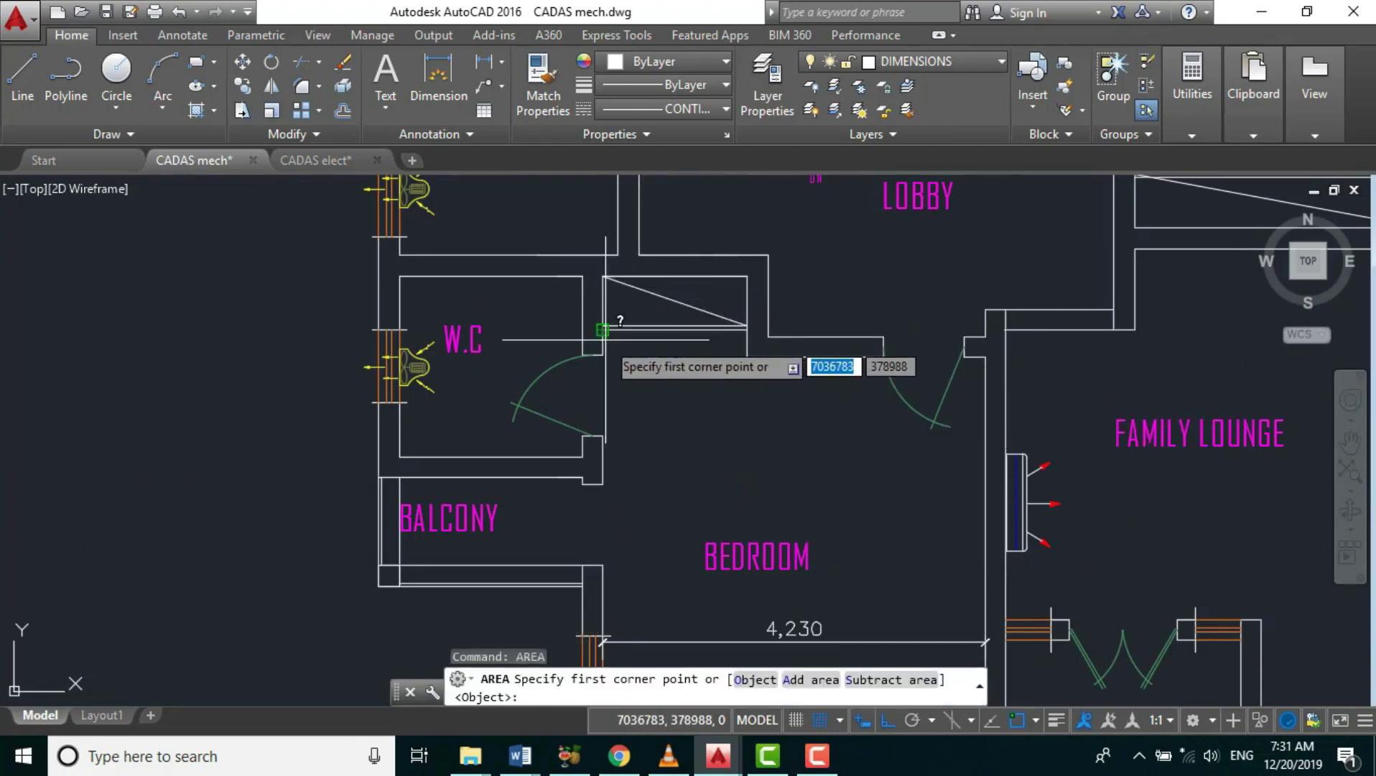
scroll(614, 314, "down", 6)
scroll(614, 314, "up", 10)
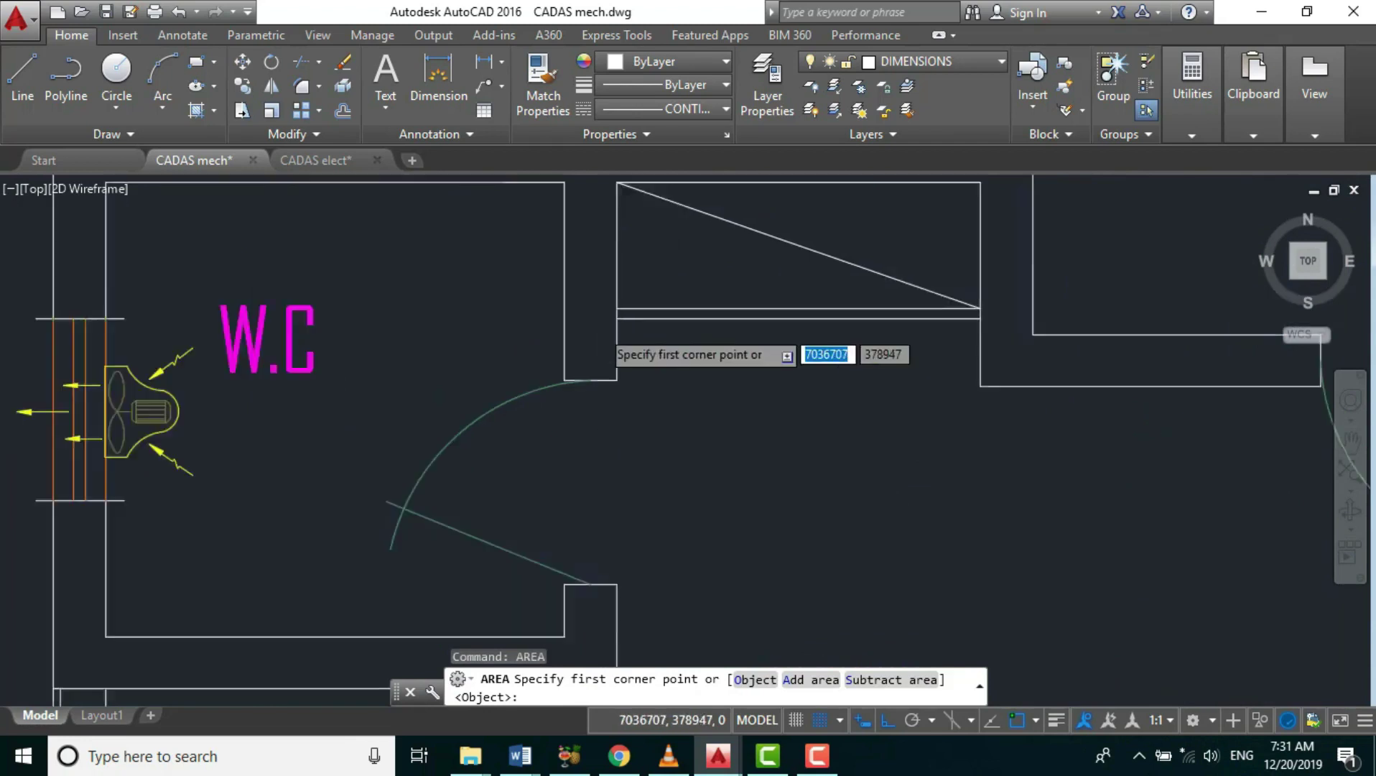
left_click(637, 301)
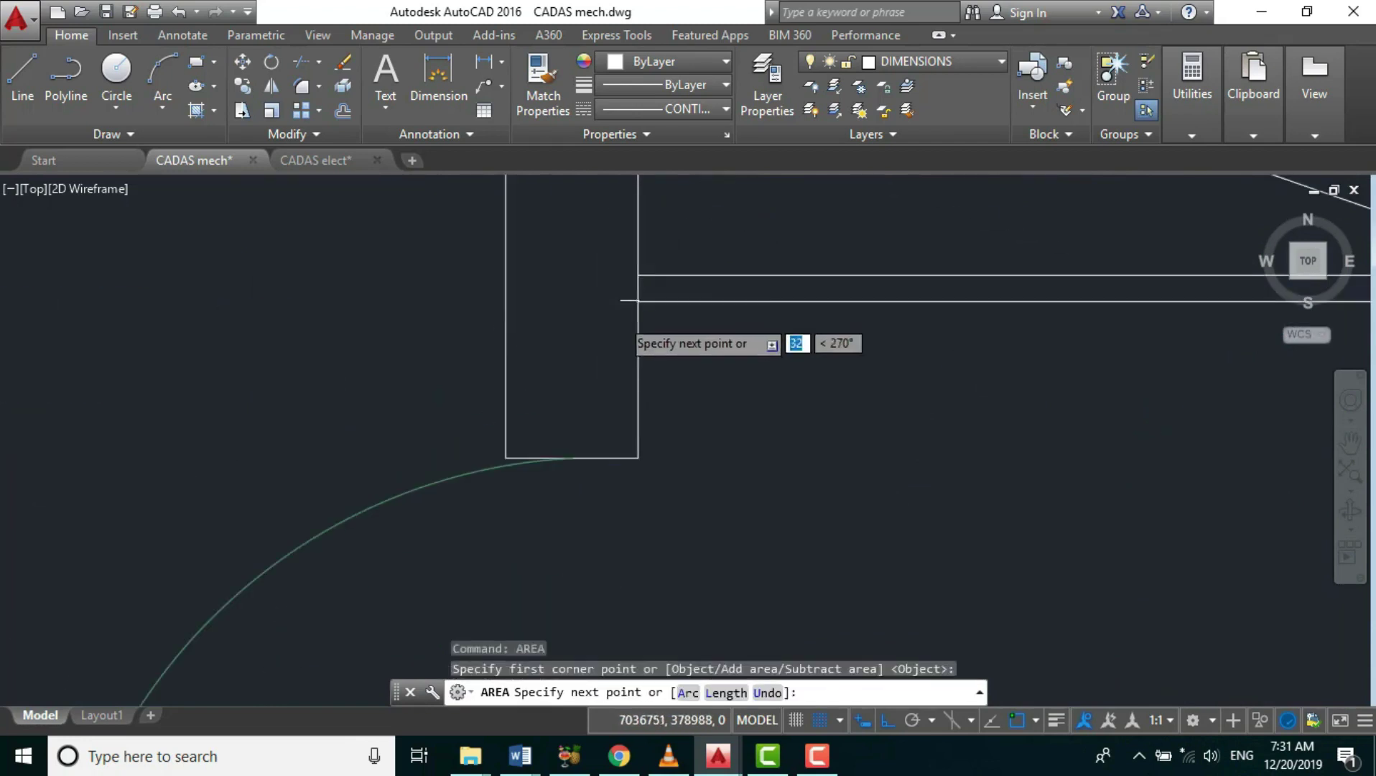
scroll(632, 306, "down", 4)
left_click(988, 309)
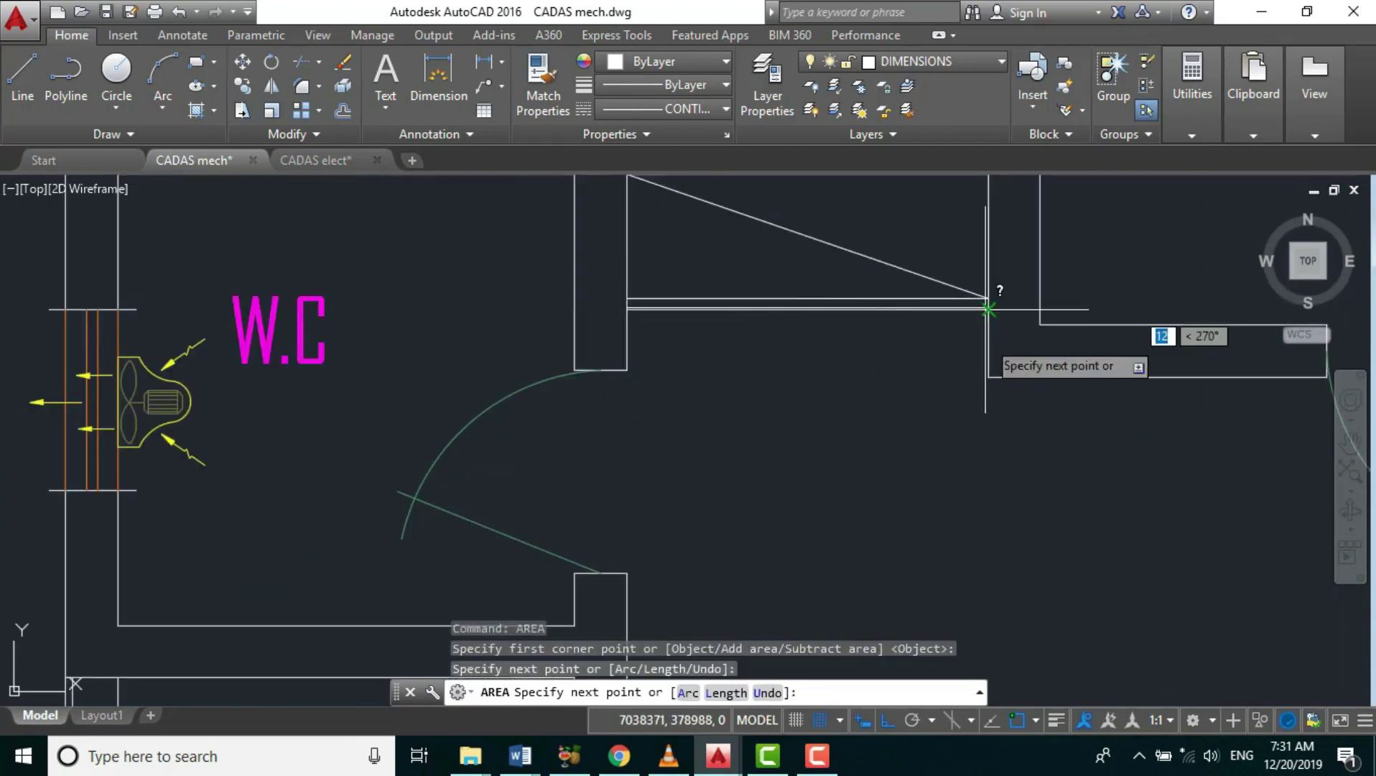
left_click(988, 383)
scroll(584, 280, "down", 5)
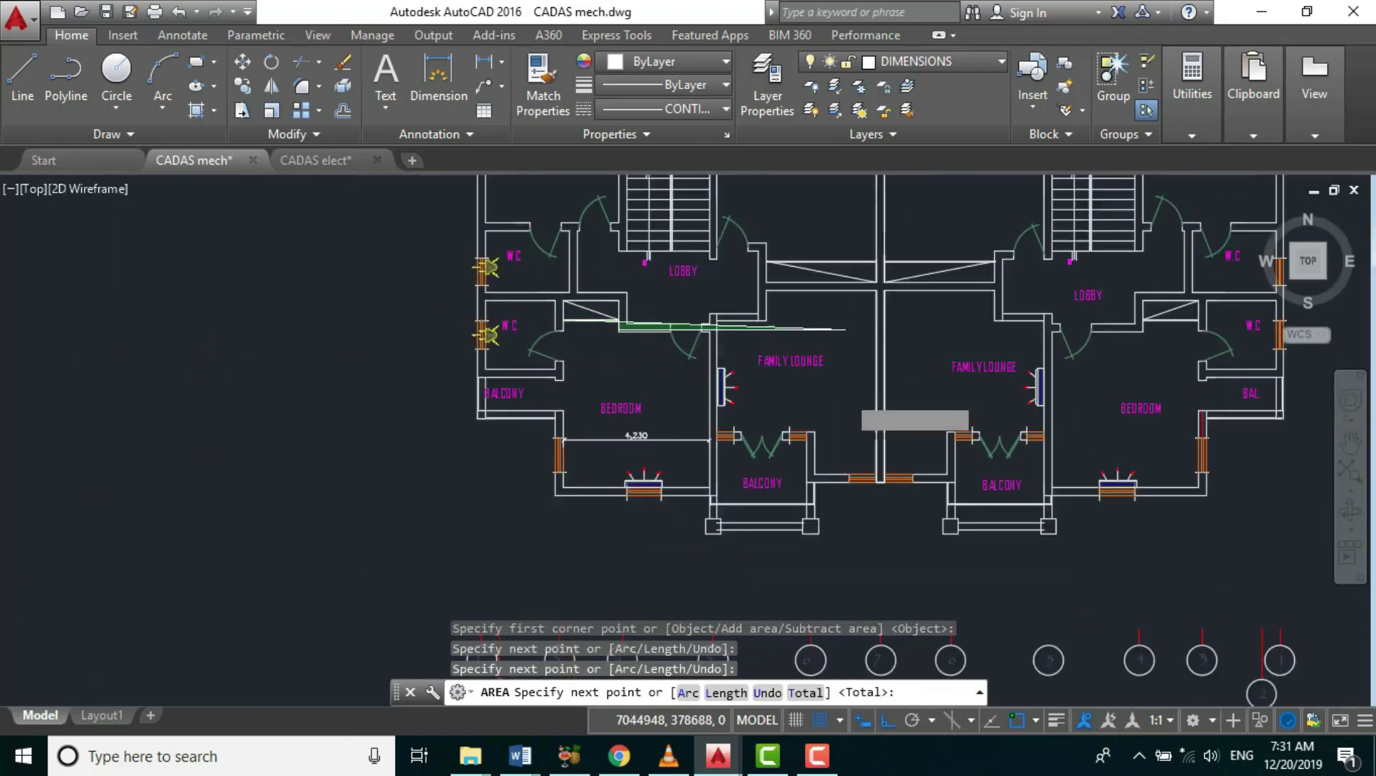
scroll(591, 298, "up", 3)
scroll(602, 255, "up", 5)
left_click(731, 402)
- Complete the lower left bedroom's area measurement through its two lower inner corners, back to the closet front
scroll(831, 339, "down", 5)
scroll(729, 545, "up", 4)
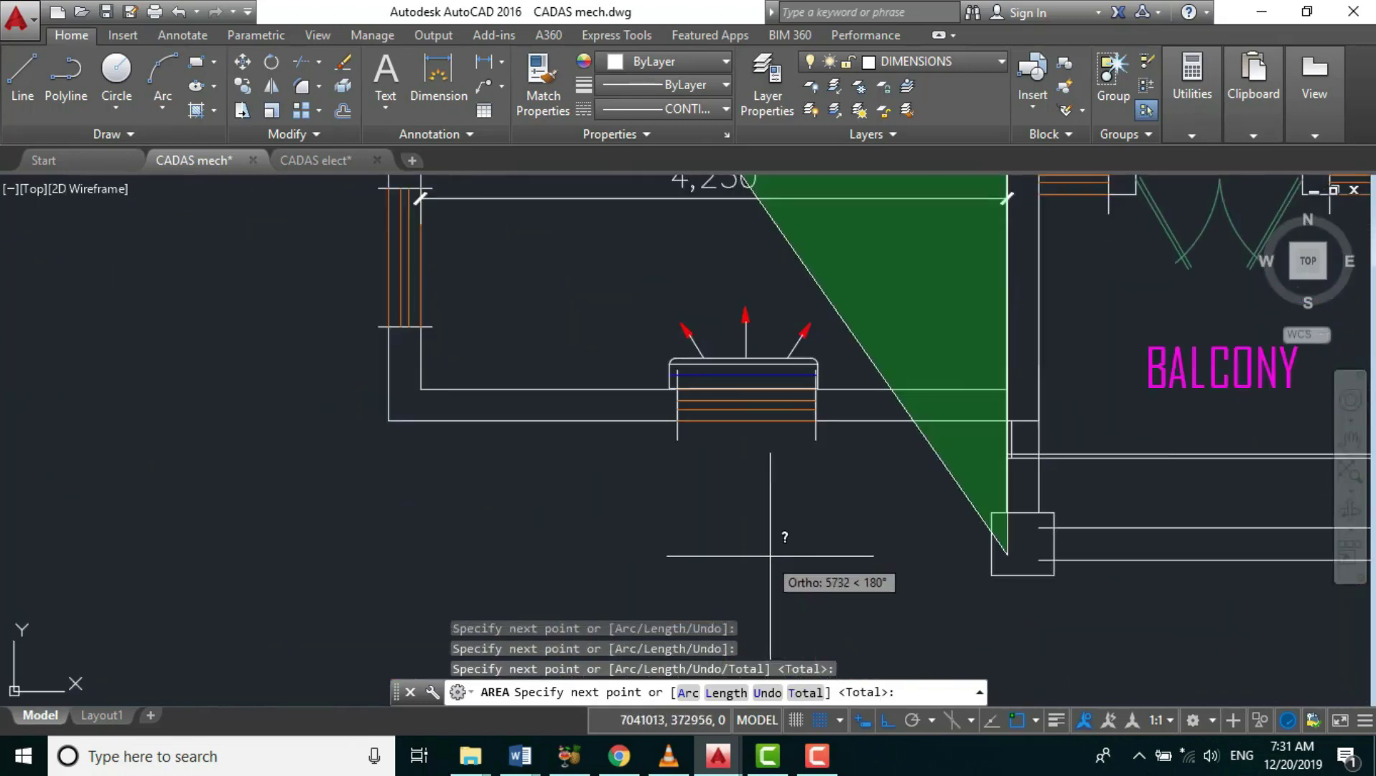
left_click(1006, 388)
left_click(422, 388)
scroll(435, 503, "down", 5)
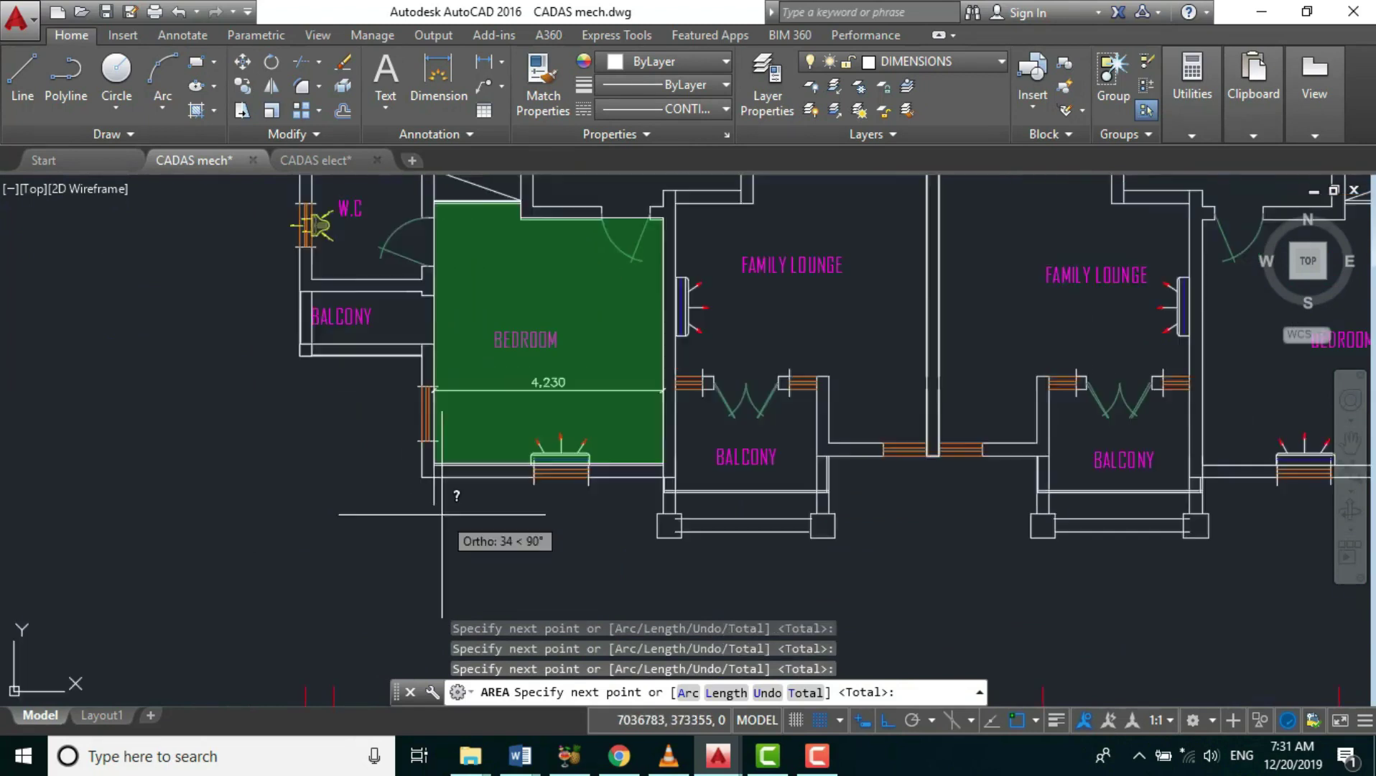
scroll(459, 452, "up", 5)
scroll(401, 466, "down", 5)
scroll(359, 416, "up", 5)
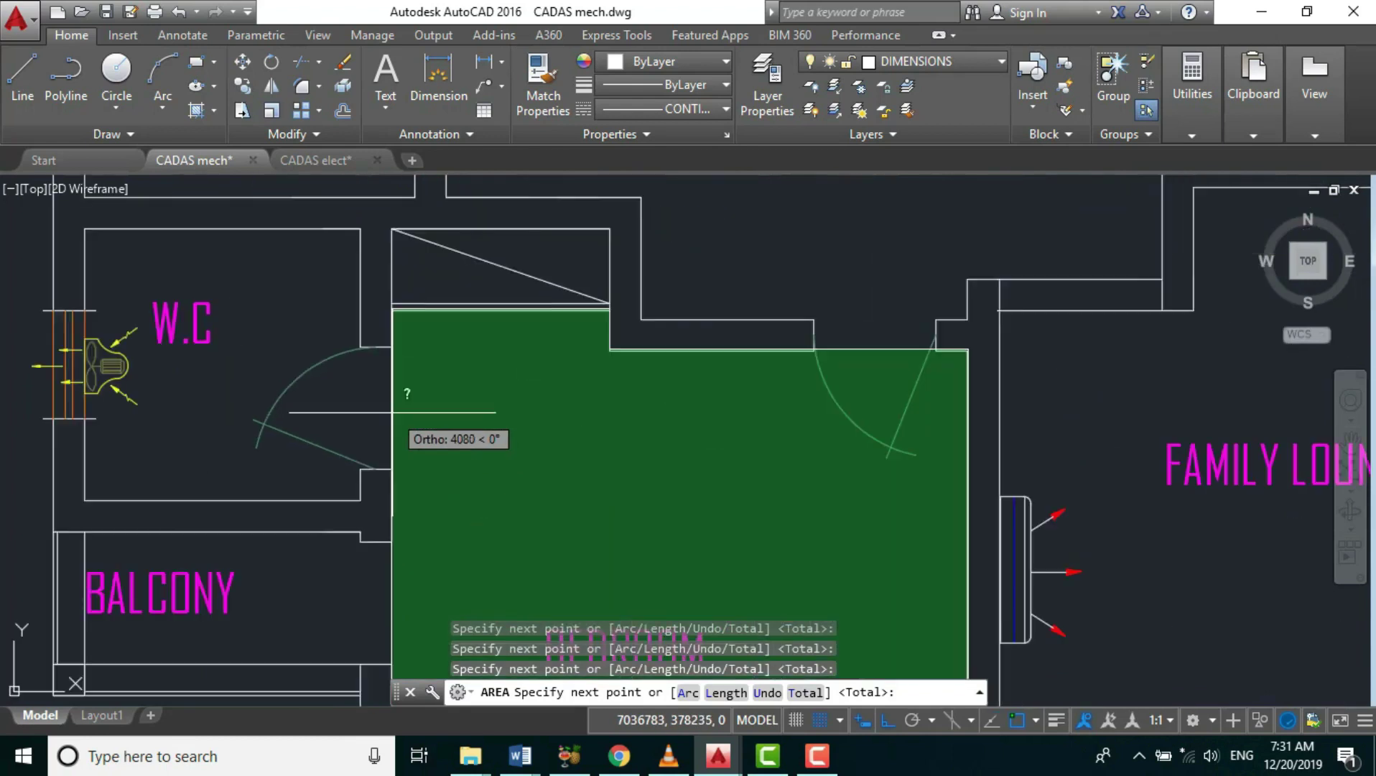
left_click(391, 310)
key("Return")
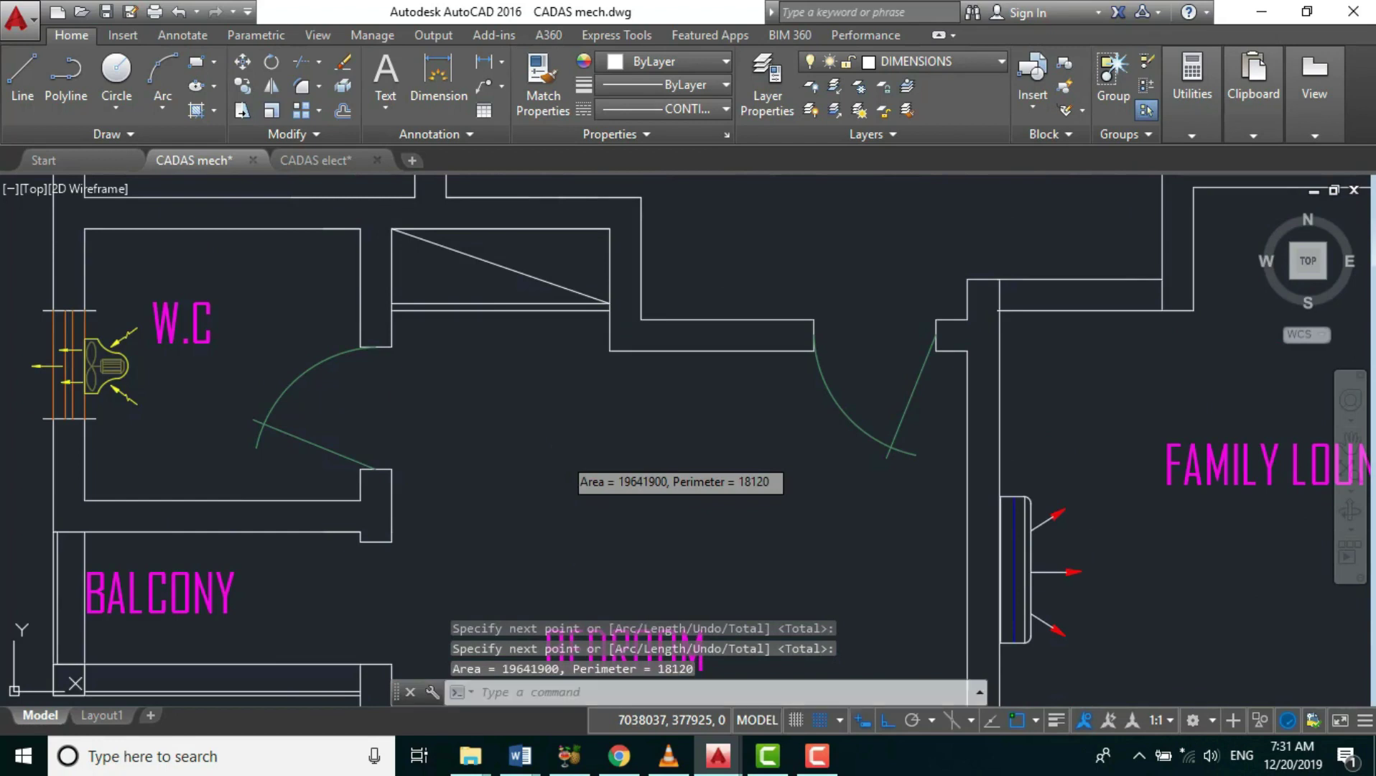
scroll(415, 476, "down", 5)
key("Escape")
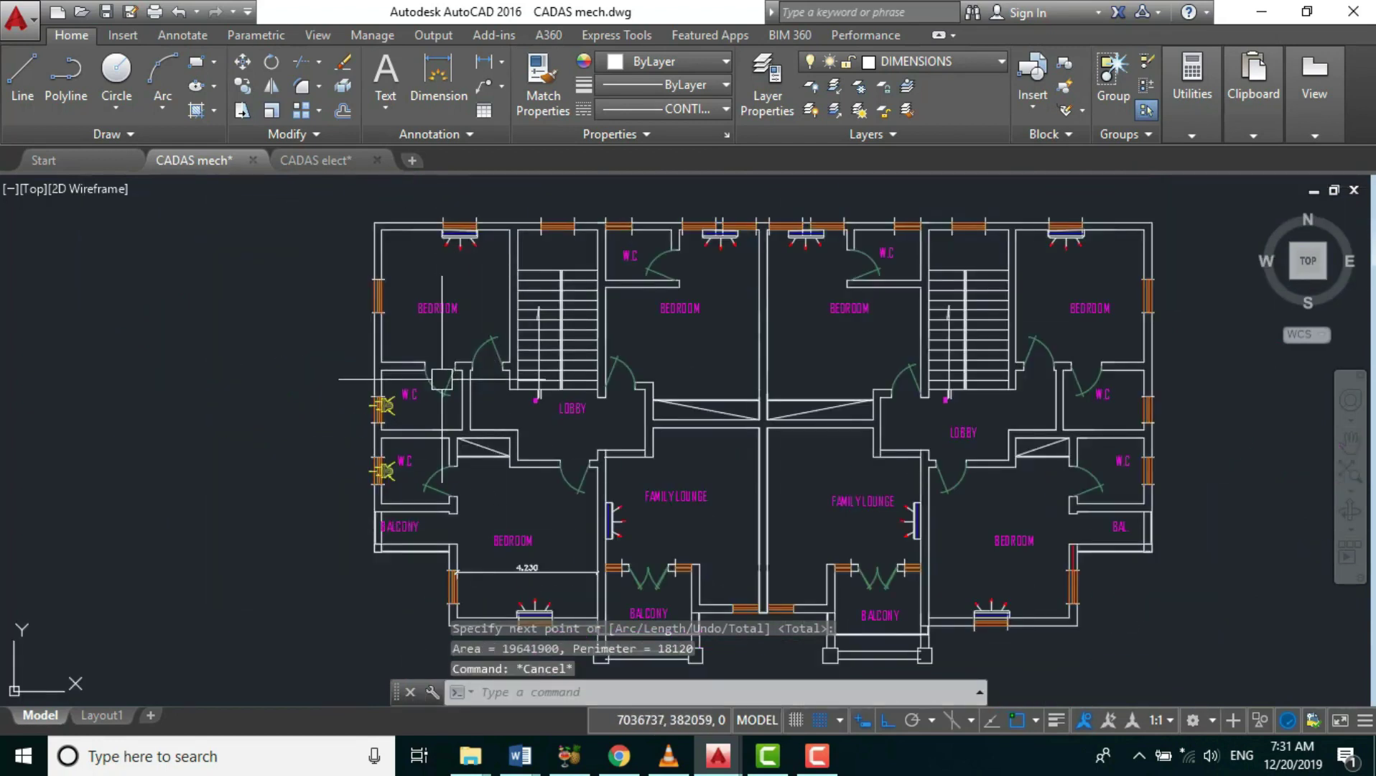
- Measure the area of the first floor's upper left bedroom by tracing its four inner corners
scroll(443, 376, "up", 2)
key("Escape")
scroll(323, 292, "up", 3)
scroll(374, 230, "up", 1)
scroll(374, 230, "down", 3)
type("area")
key("Return")
scroll(382, 267, "up", 3)
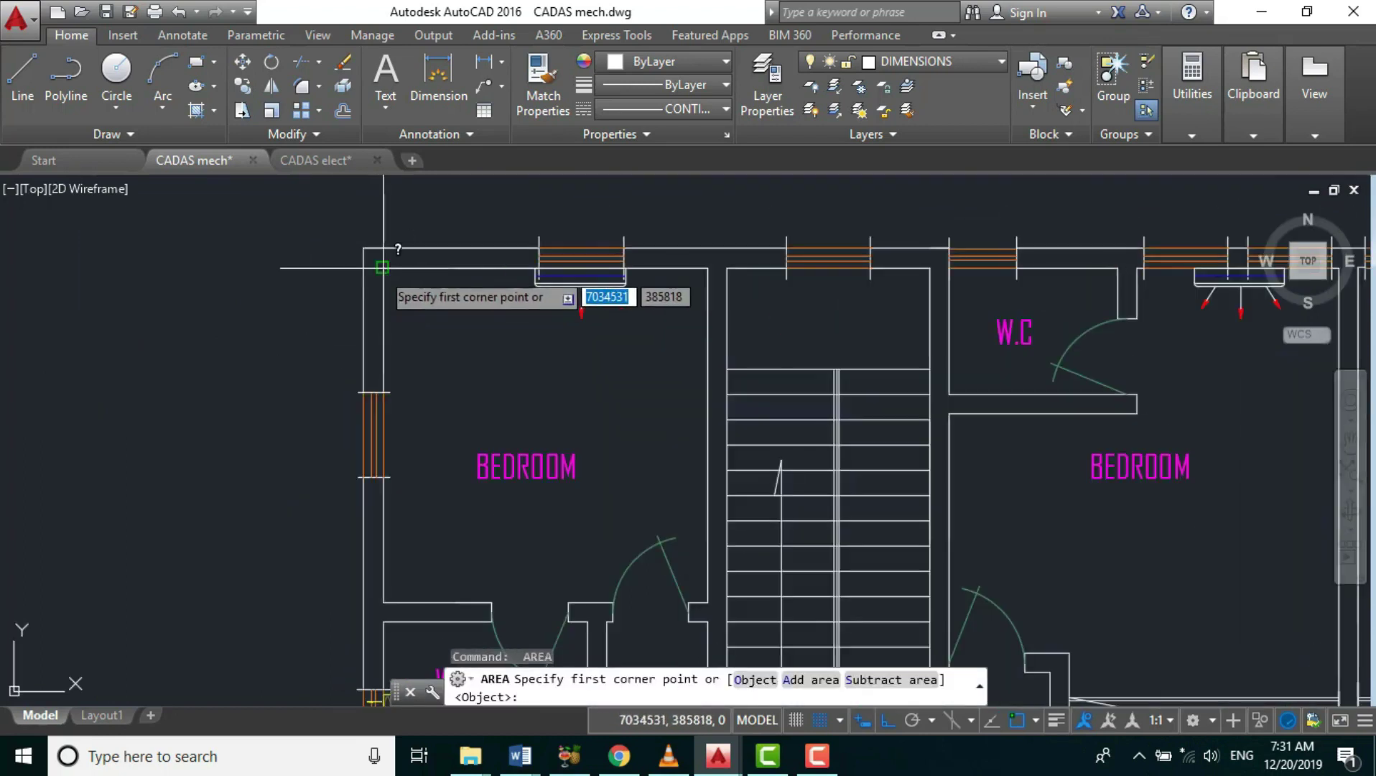
left_click(382, 267)
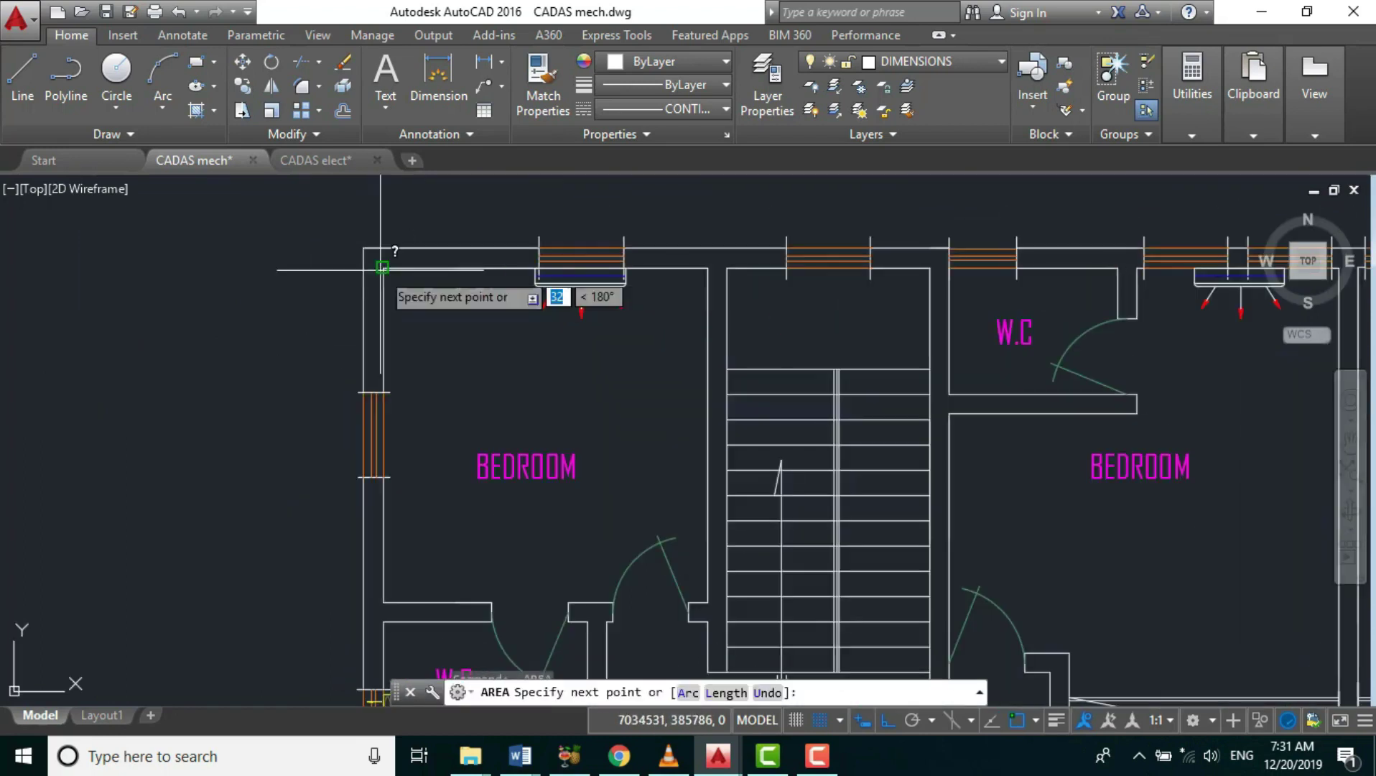
left_click(708, 268)
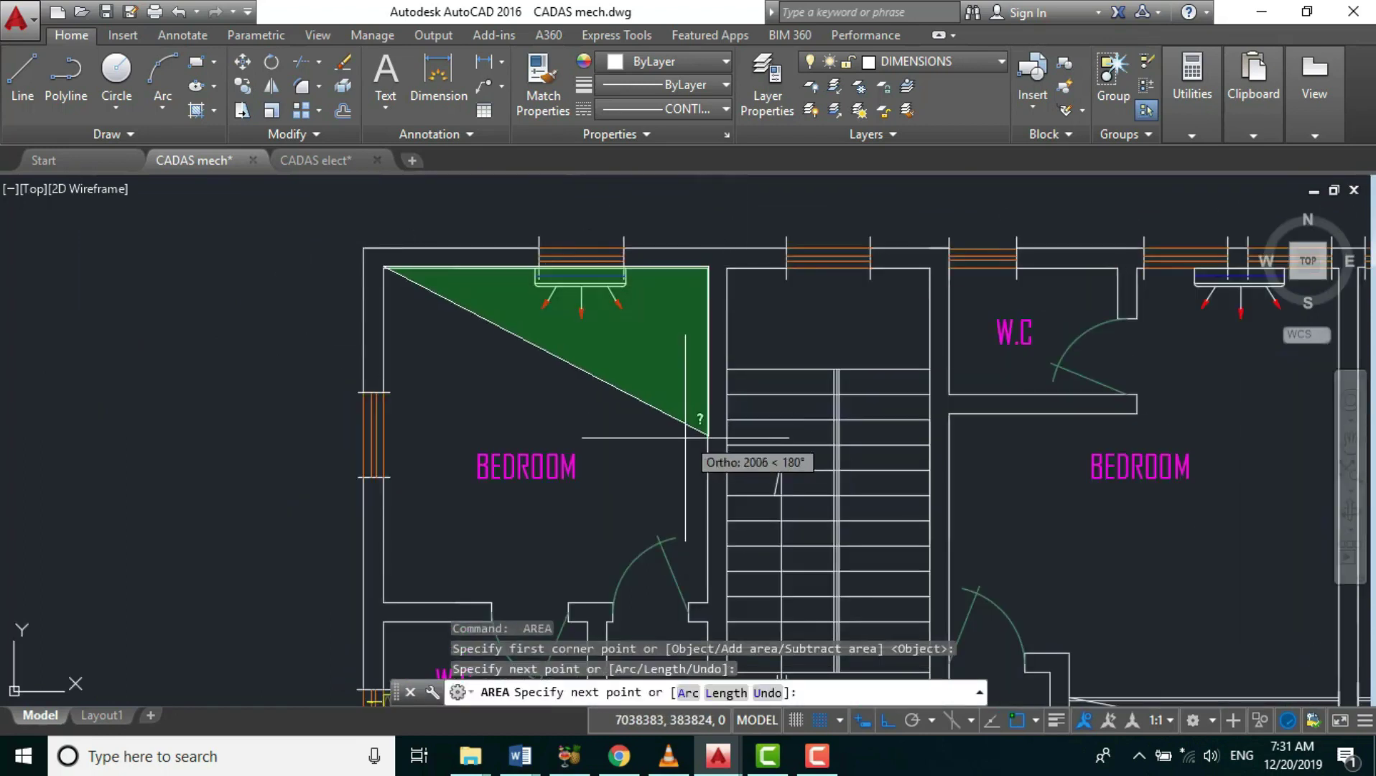
left_click(708, 601)
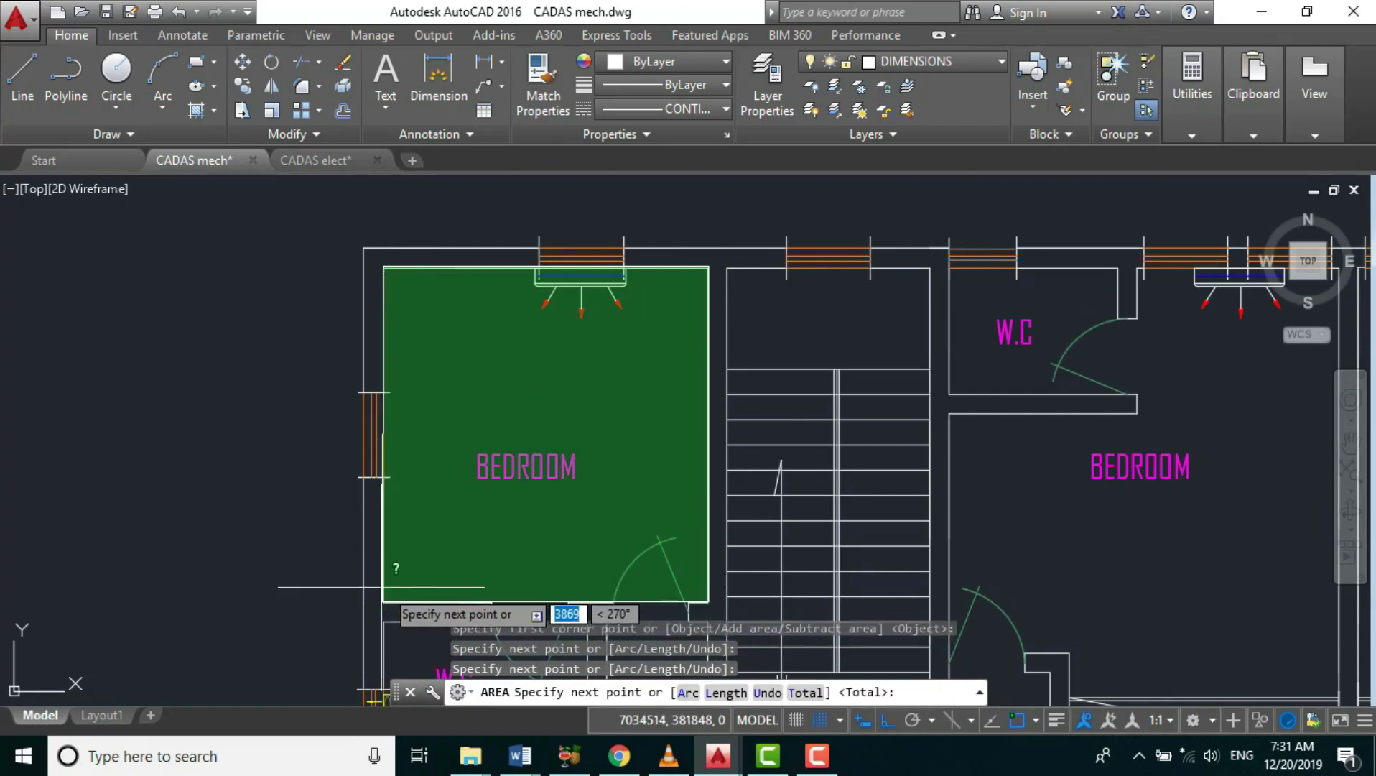
left_click(383, 601)
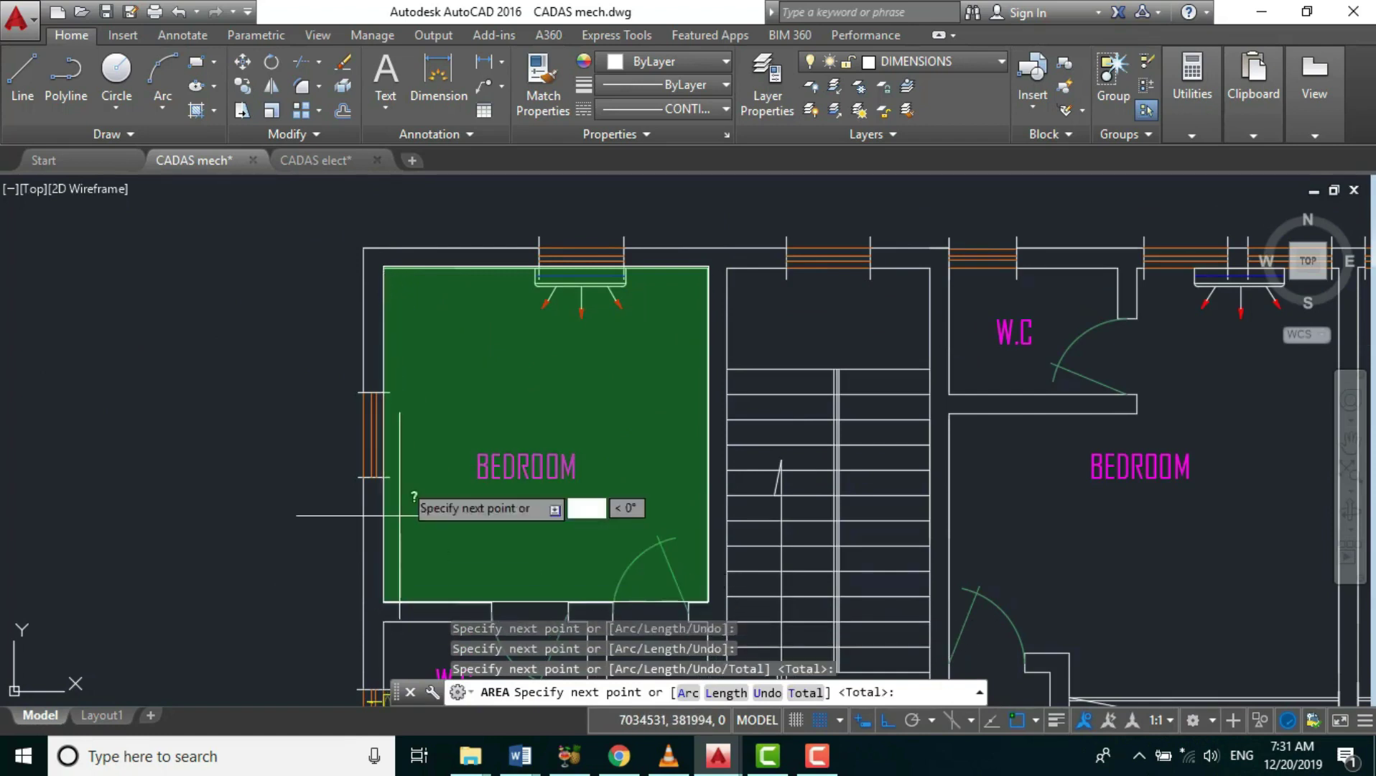
left_click(383, 267)
key("Return")
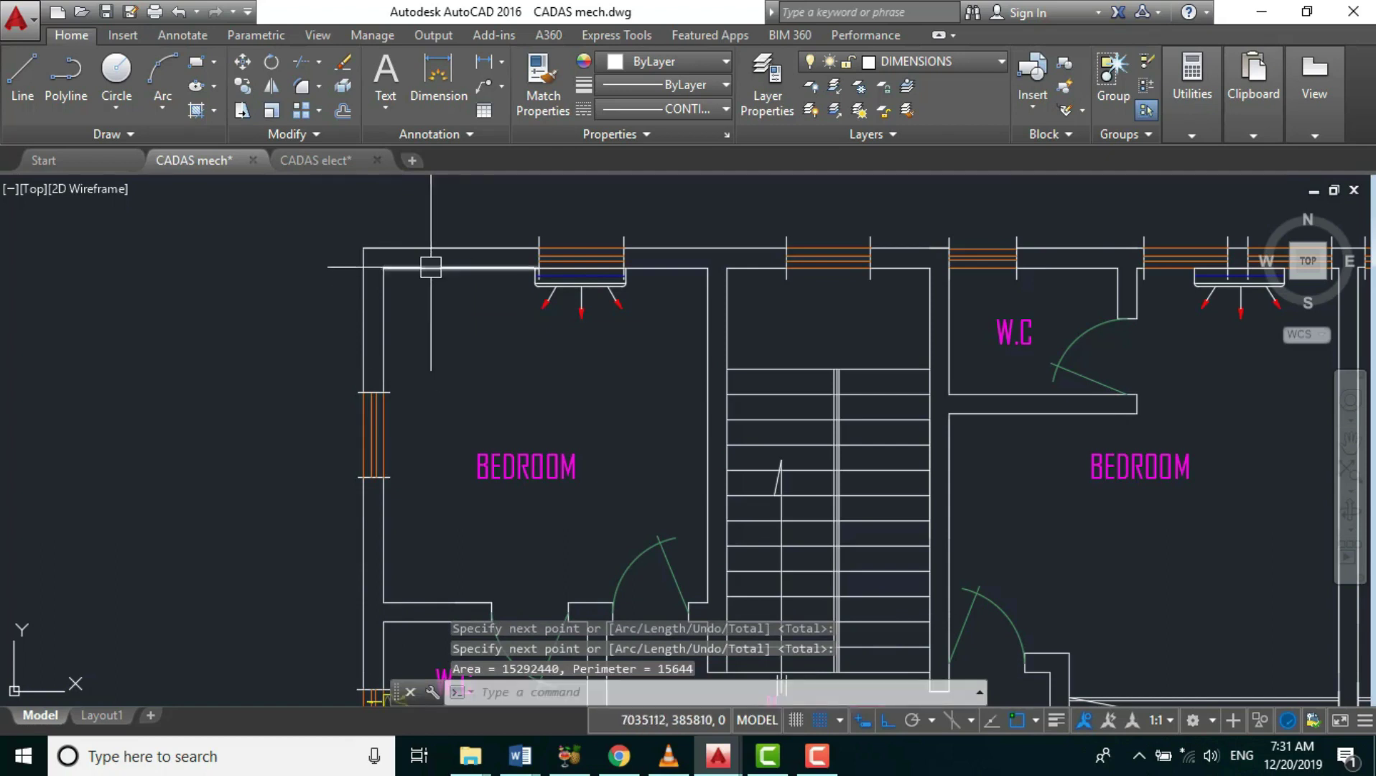
- Start an AREA measurement of the first floor's upper middle-left bedroom, tracing from the W.C wall's upper corner across, down, and along the closet front
scroll(430, 270, "down", 5)
scroll(805, 336, "up", 5)
scroll(535, 424, "down", 4)
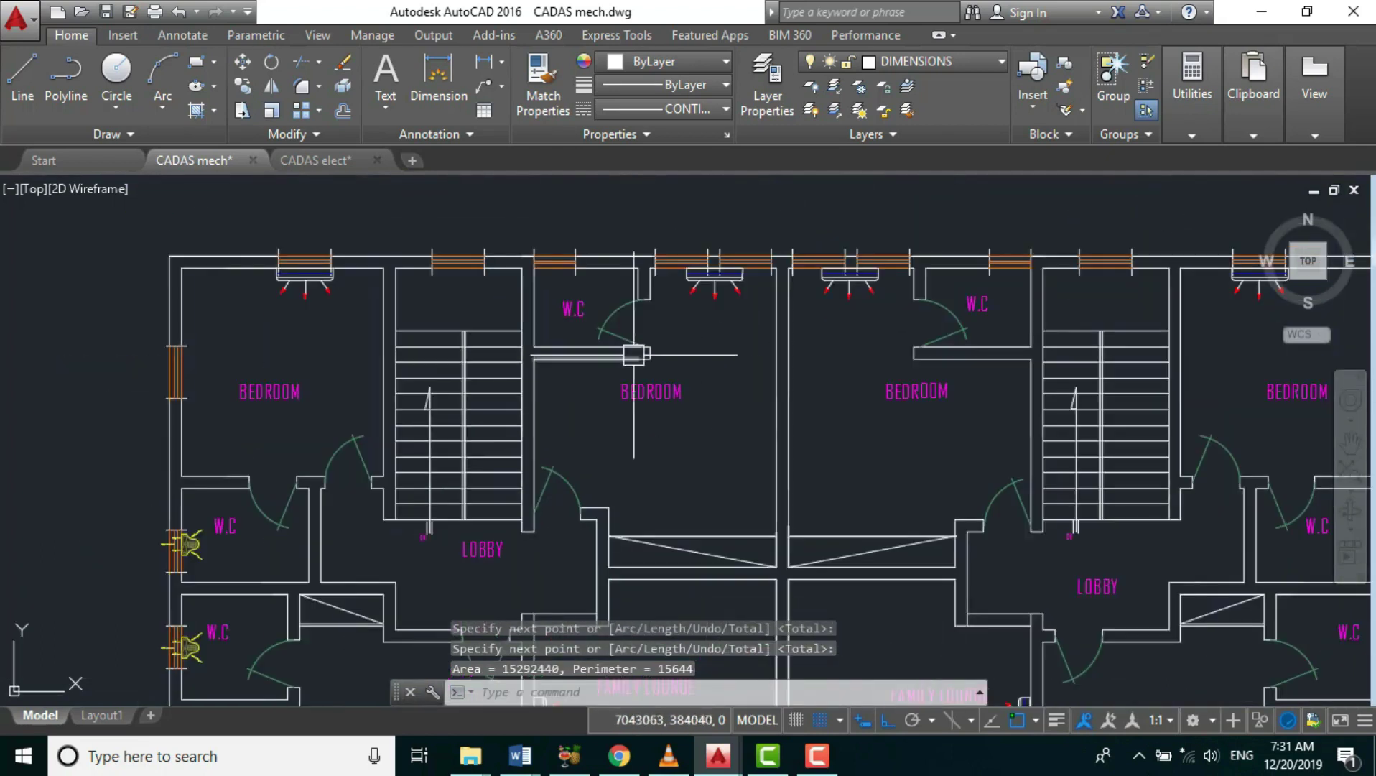
scroll(630, 353, "up", 4)
scroll(675, 291, "up", 2)
key("Return")
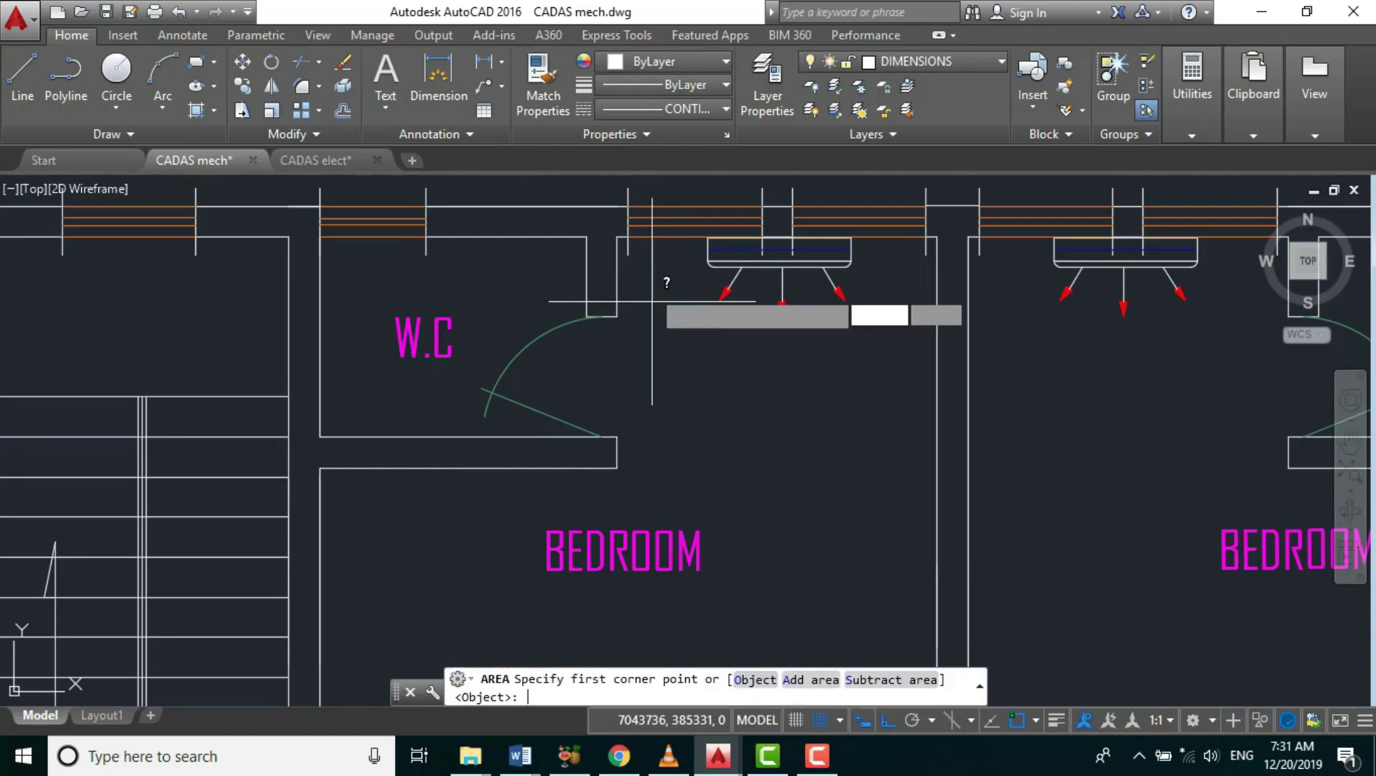
left_click(616, 236)
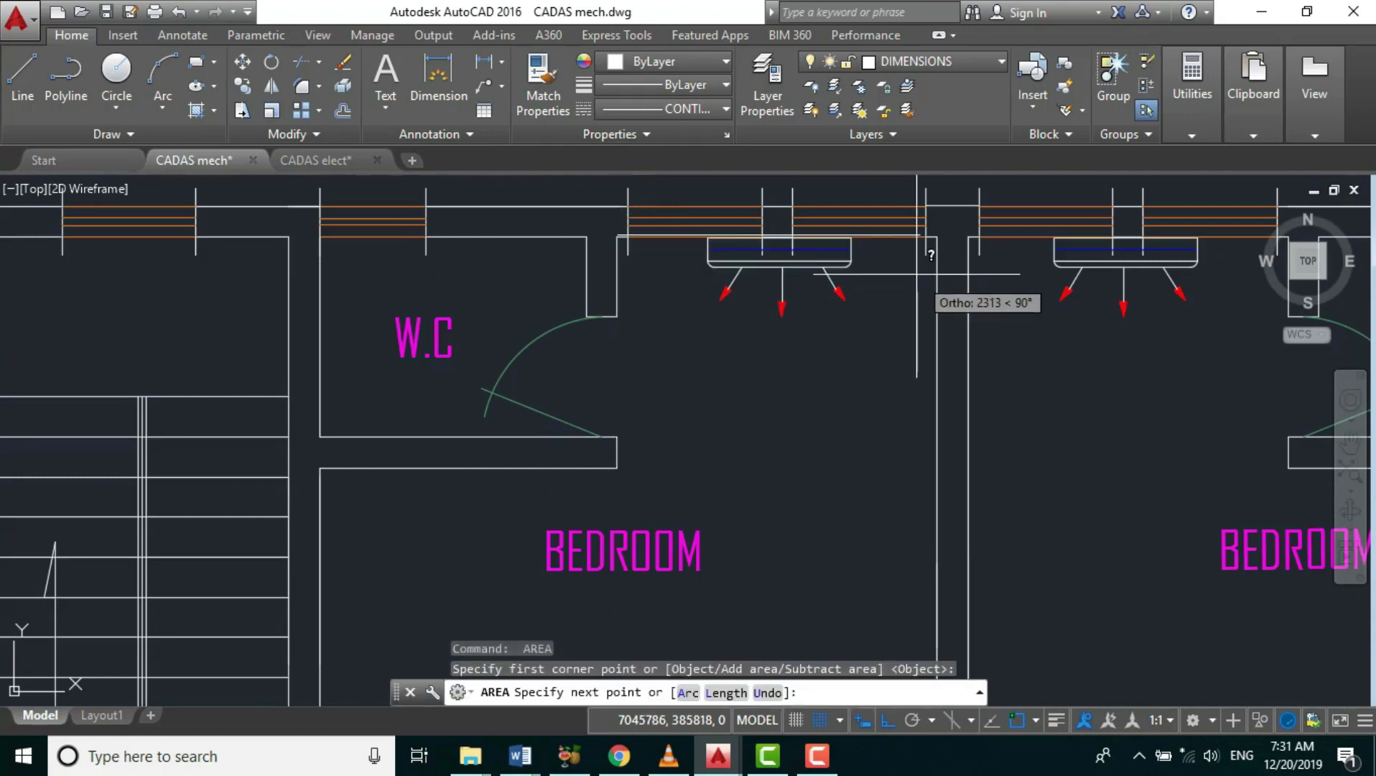
left_click(941, 236)
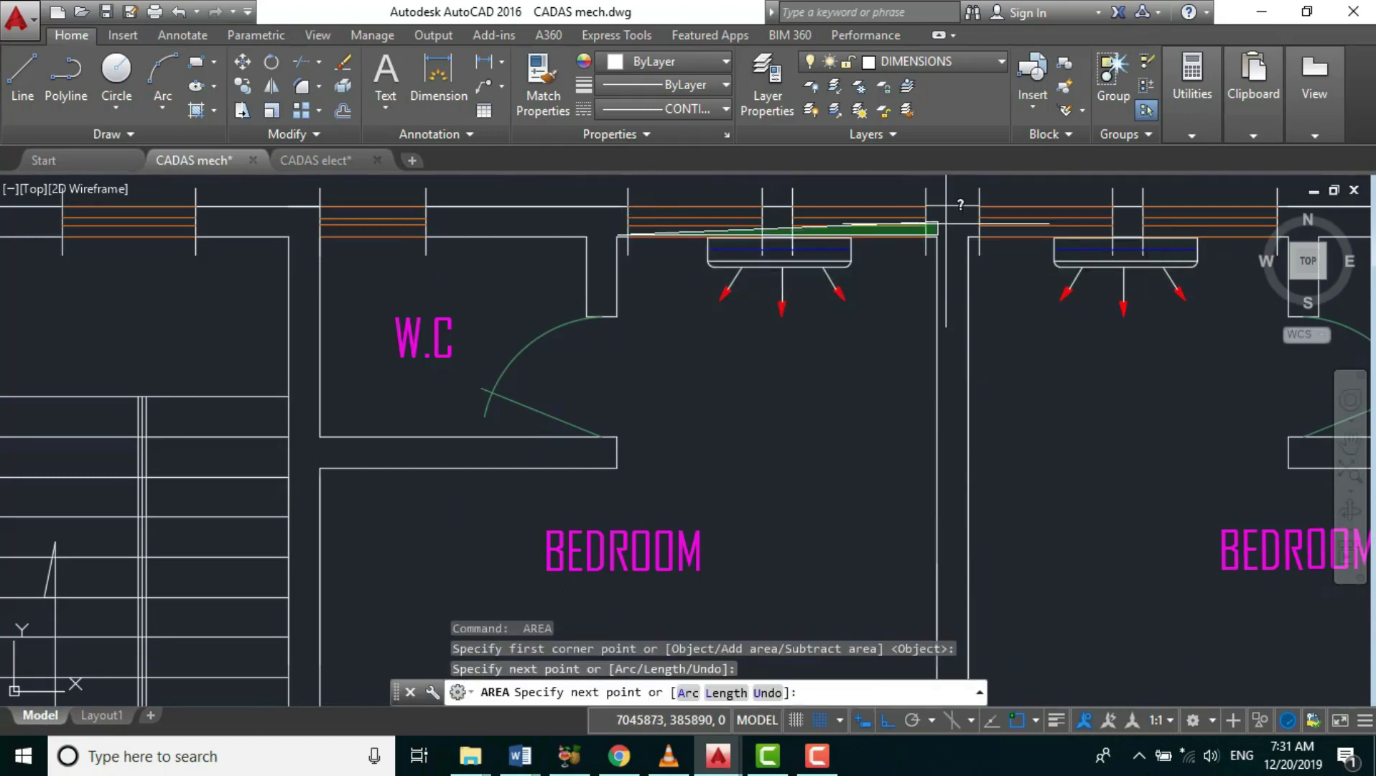
scroll(942, 302, "down", 4)
scroll(958, 503, "up", 5)
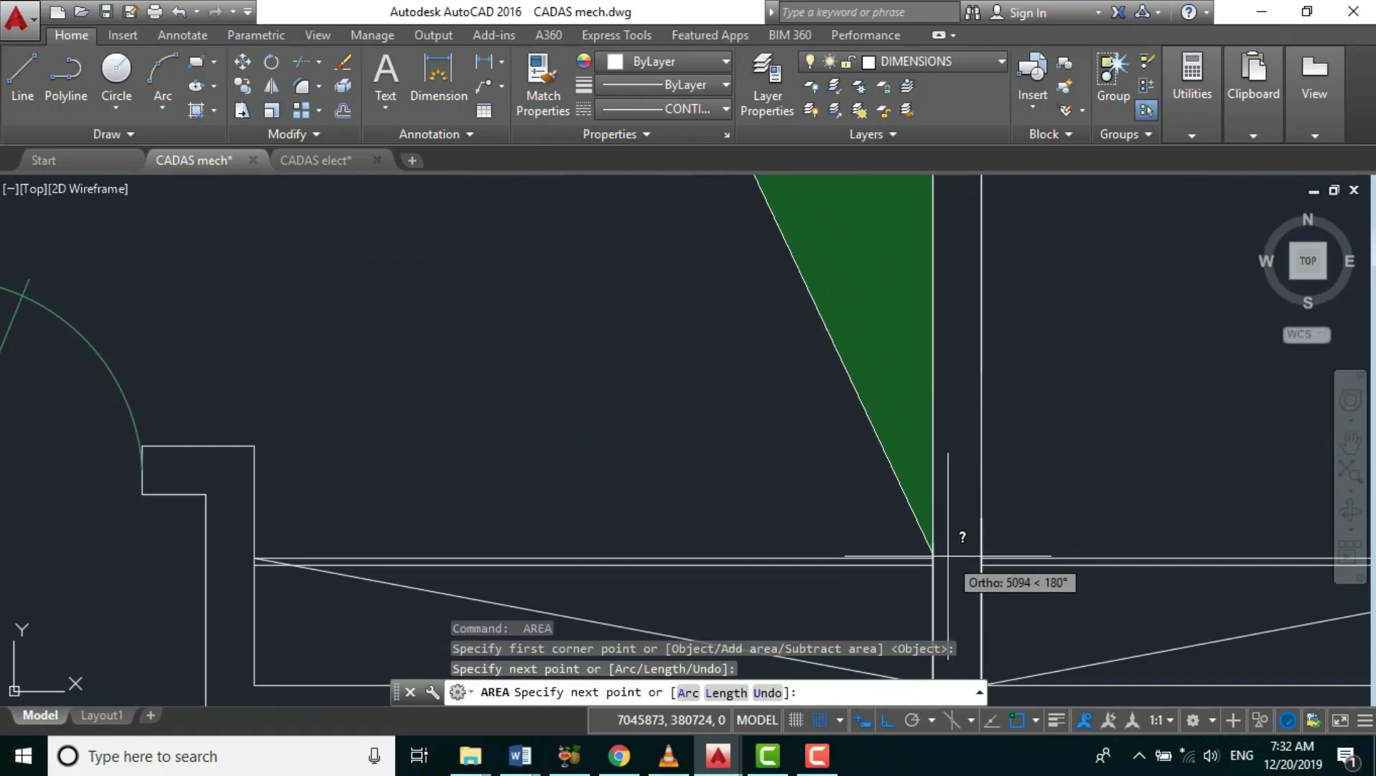
left_click(934, 558)
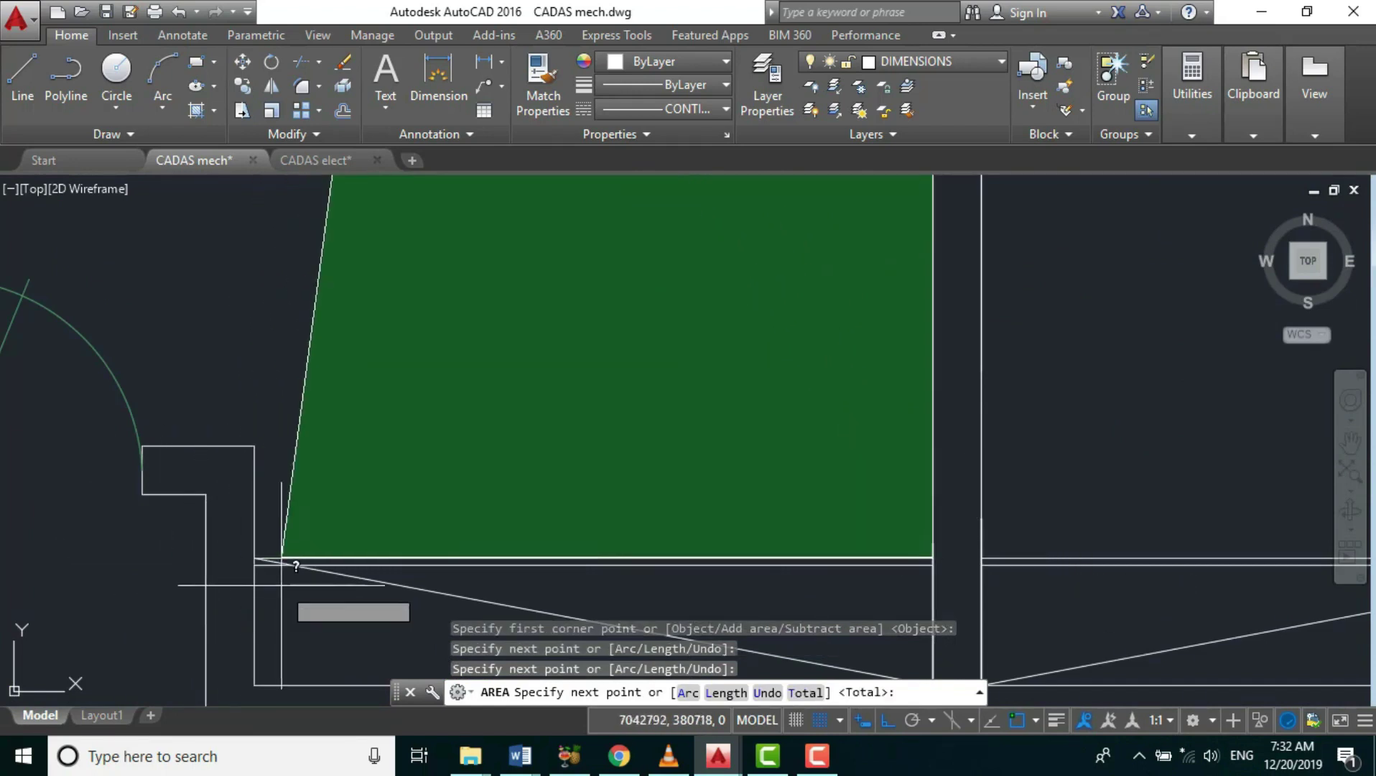
left_click(255, 558)
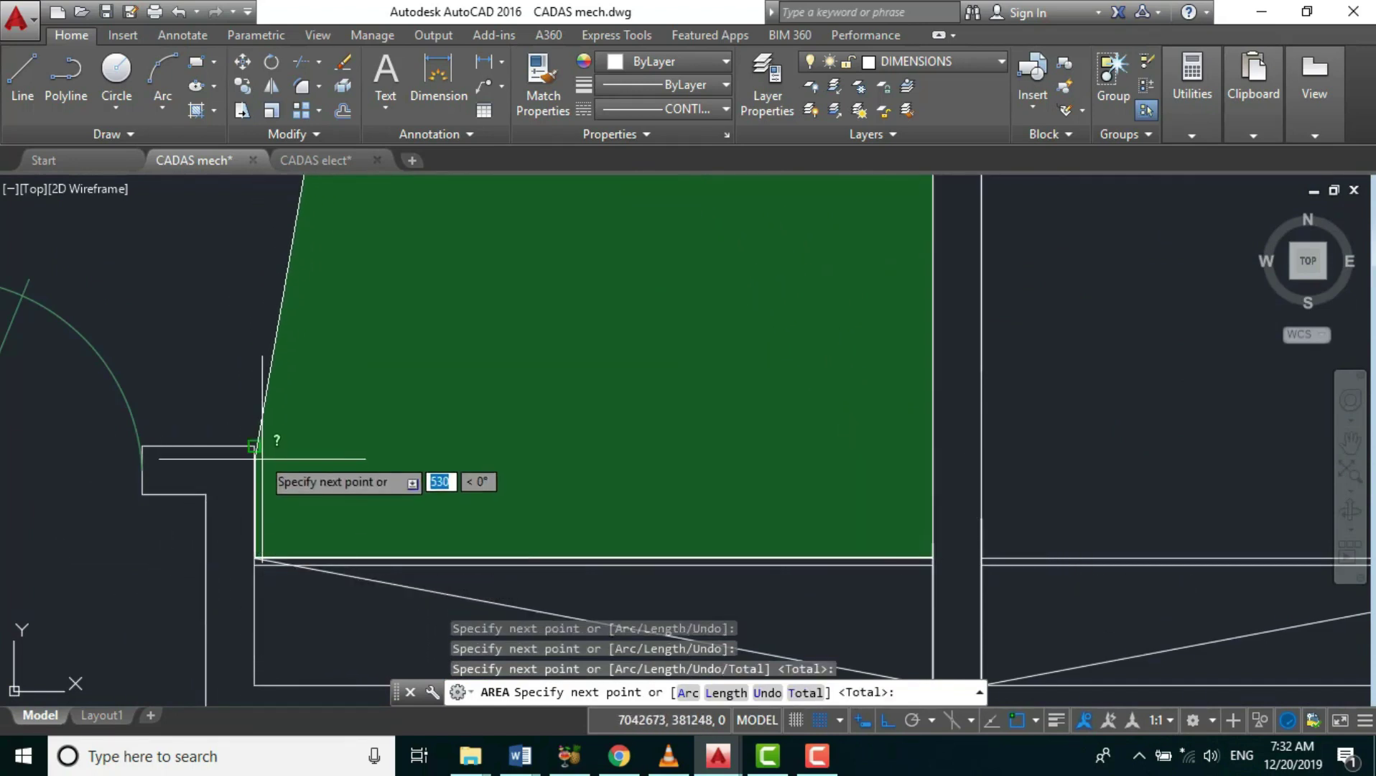
- Complete the bedroom's area measurement around the closet-side wall step, up the staircase wall, and along the W.C wall to its outer end
scroll(897, 589, "down", 5)
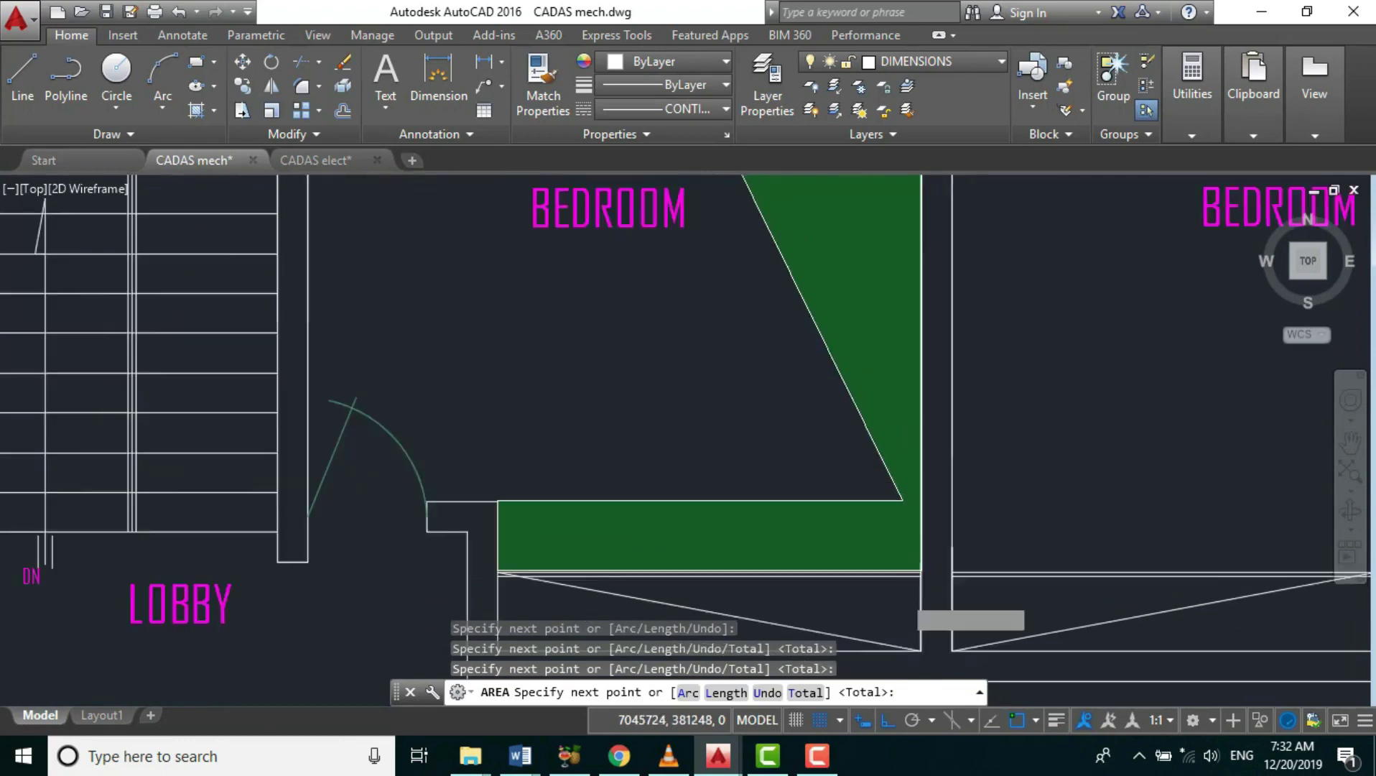
scroll(655, 485, "up", 3)
left_click(644, 536)
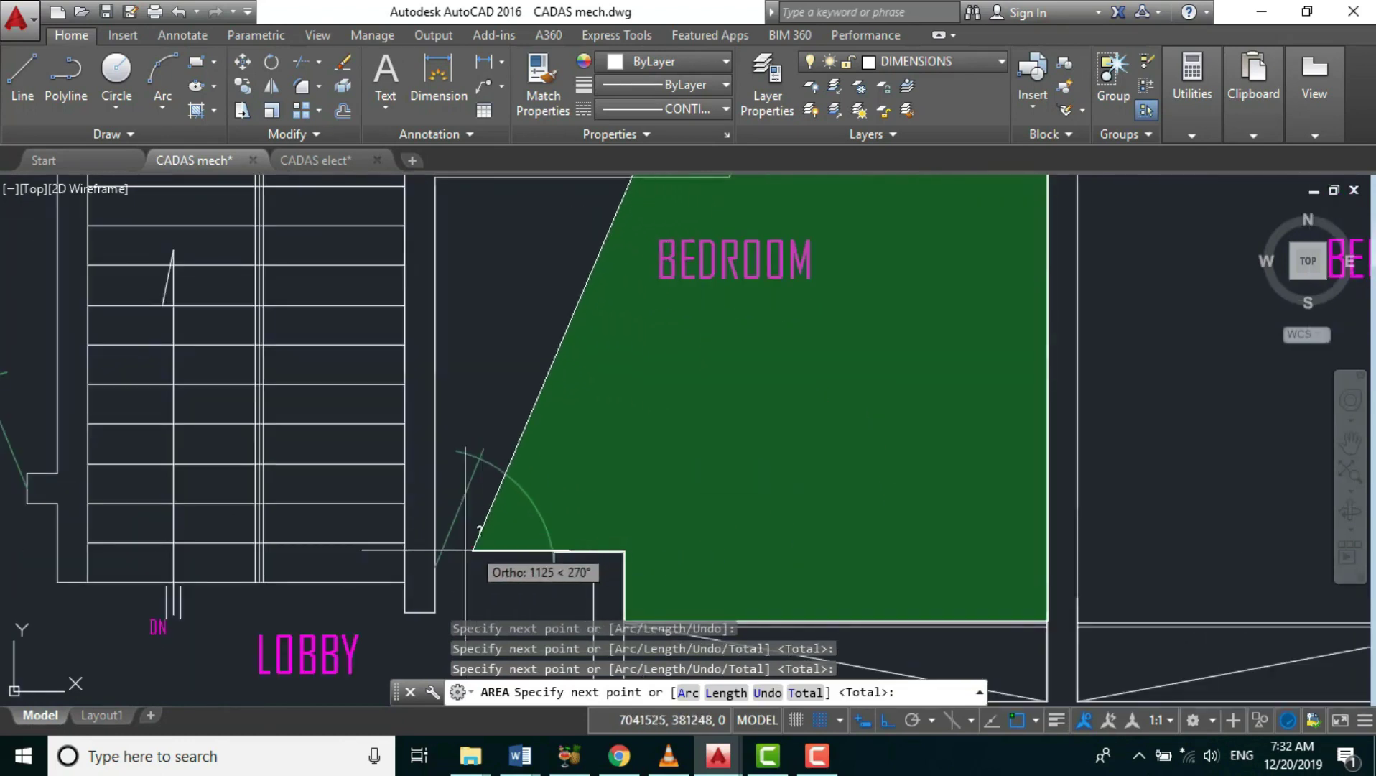
scroll(435, 566, "down", 3)
scroll(445, 431, "up", 3)
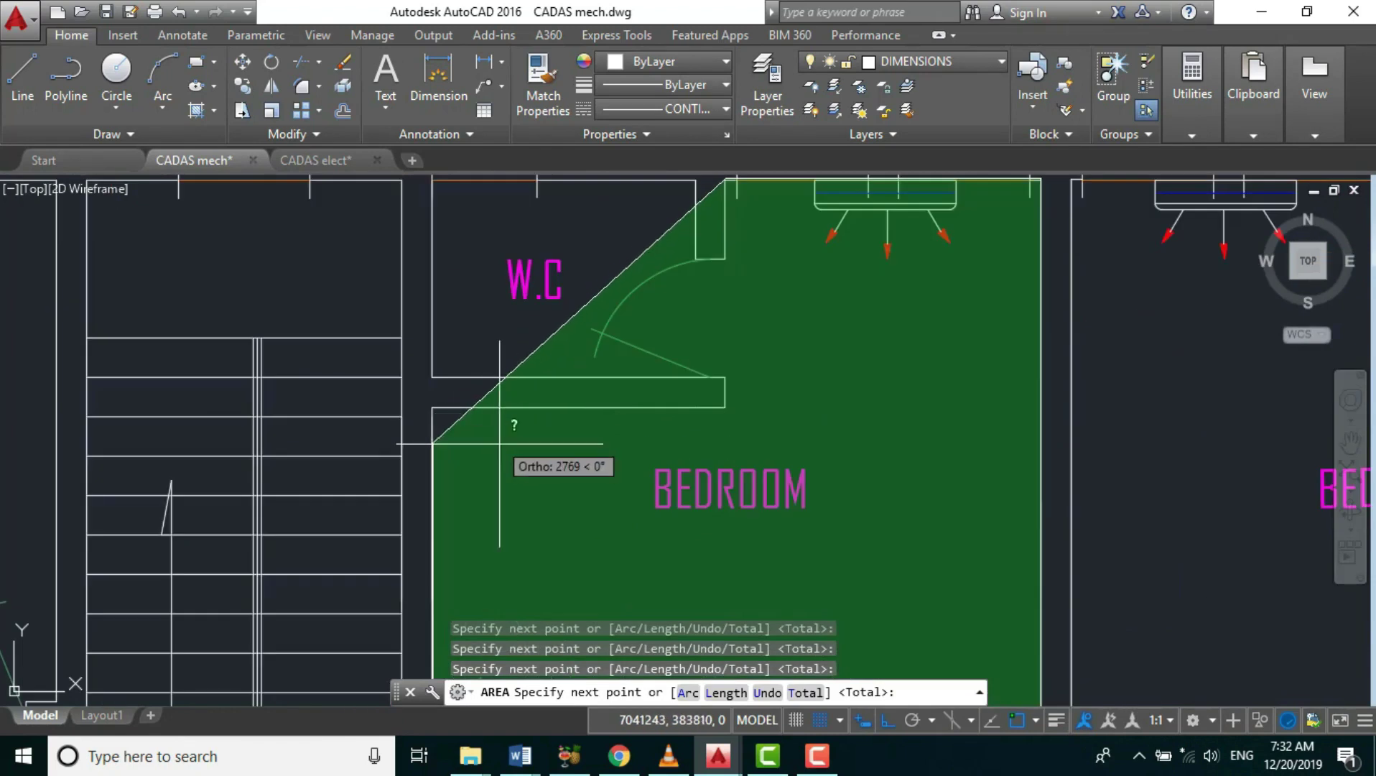
left_click(474, 410)
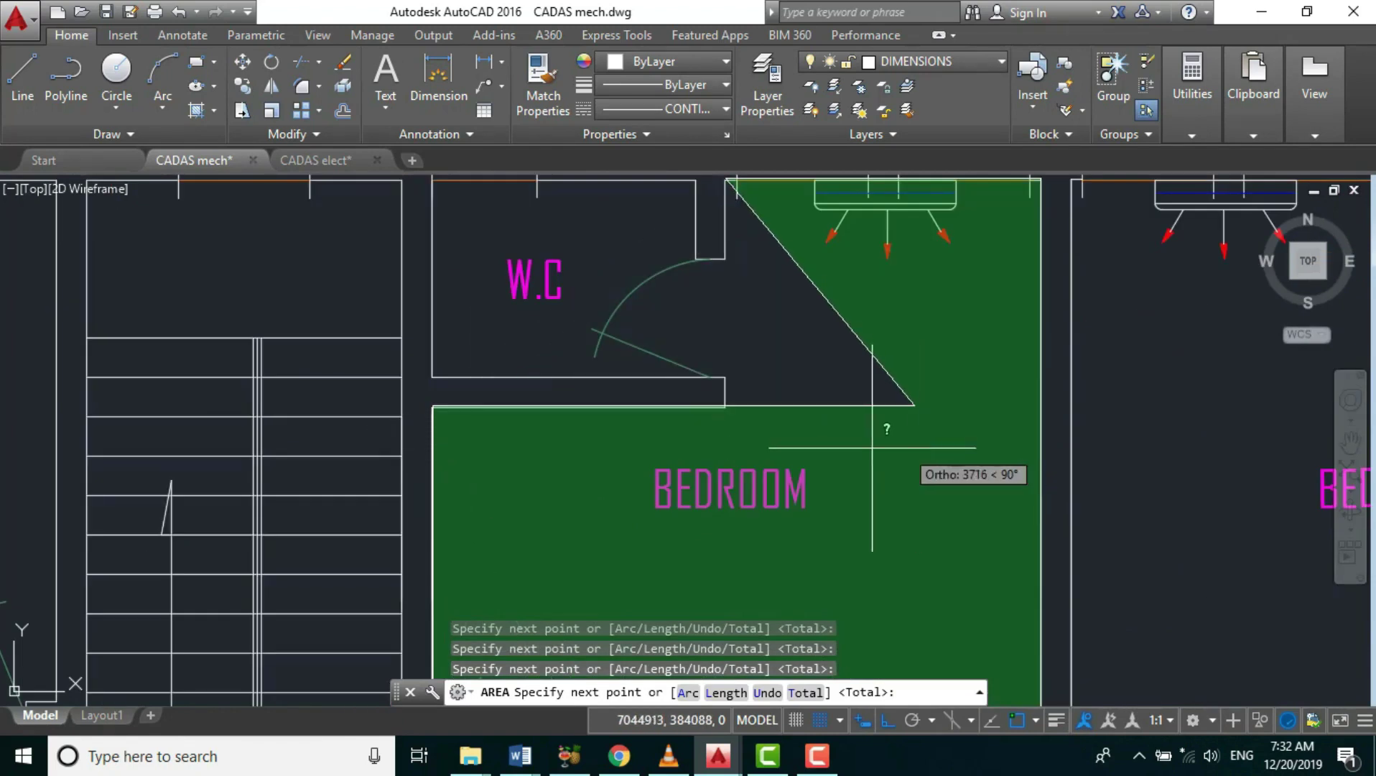
left_click(725, 407)
scroll(724, 407, "down", 3)
scroll(731, 323, "up", 2)
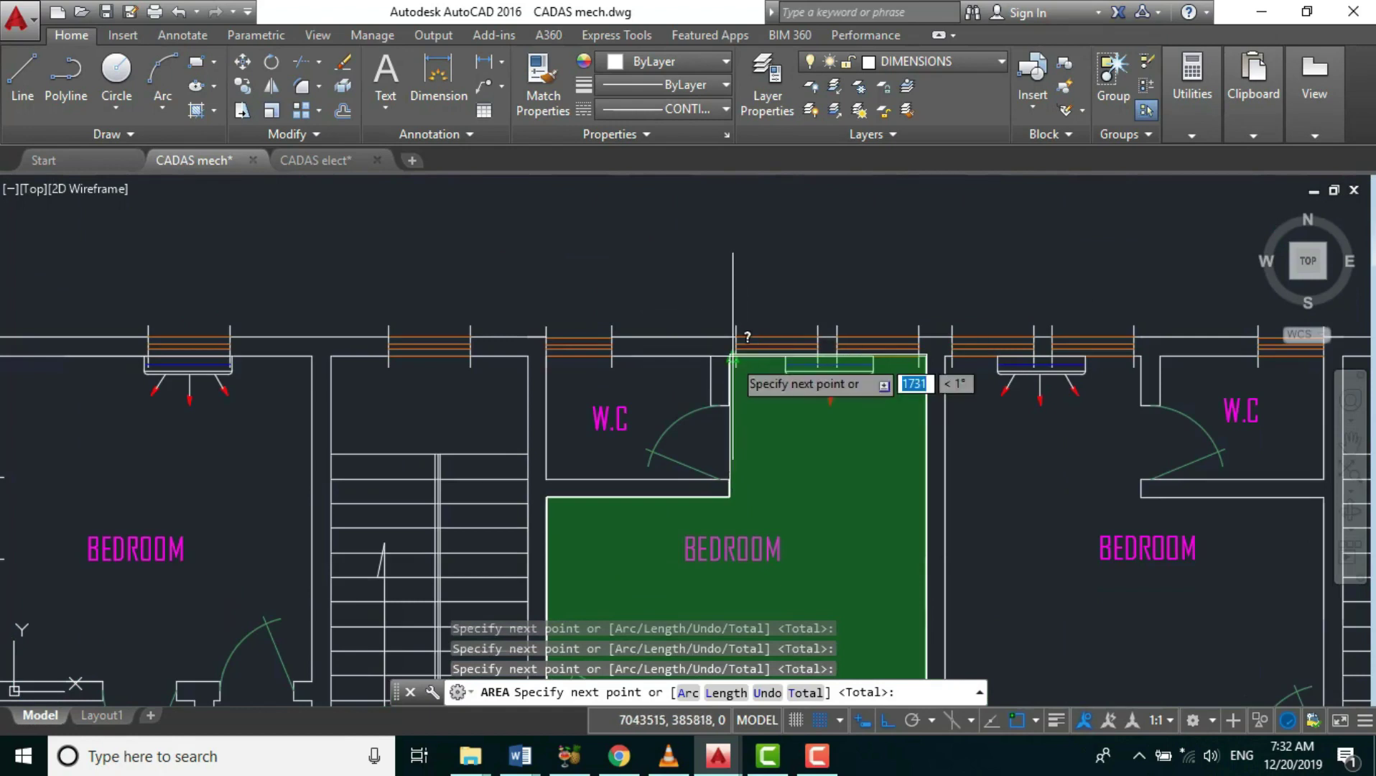
key("Return")
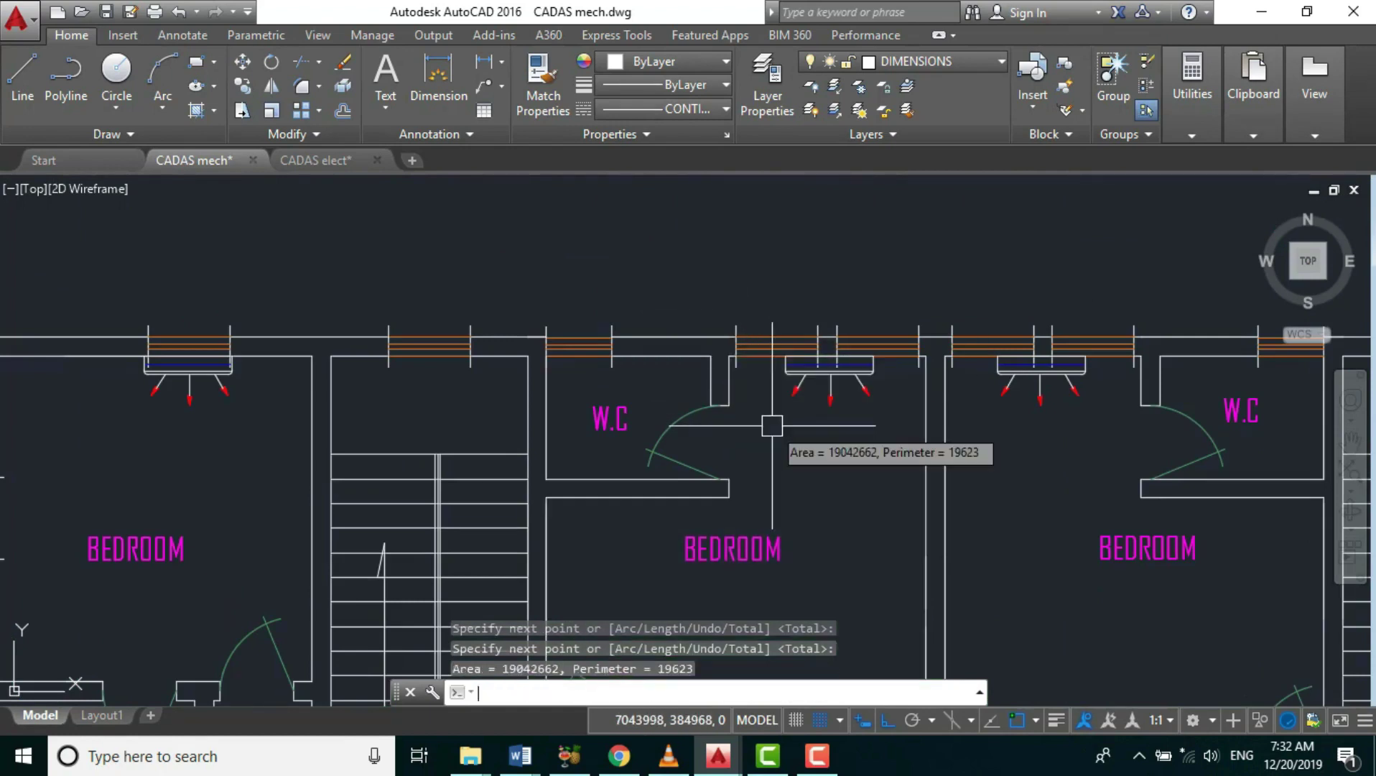
- Examine the penthouse floor plan's bedrooms, lounges and W.C rooms beside the first floor plan
scroll(610, 293, "down", 2)
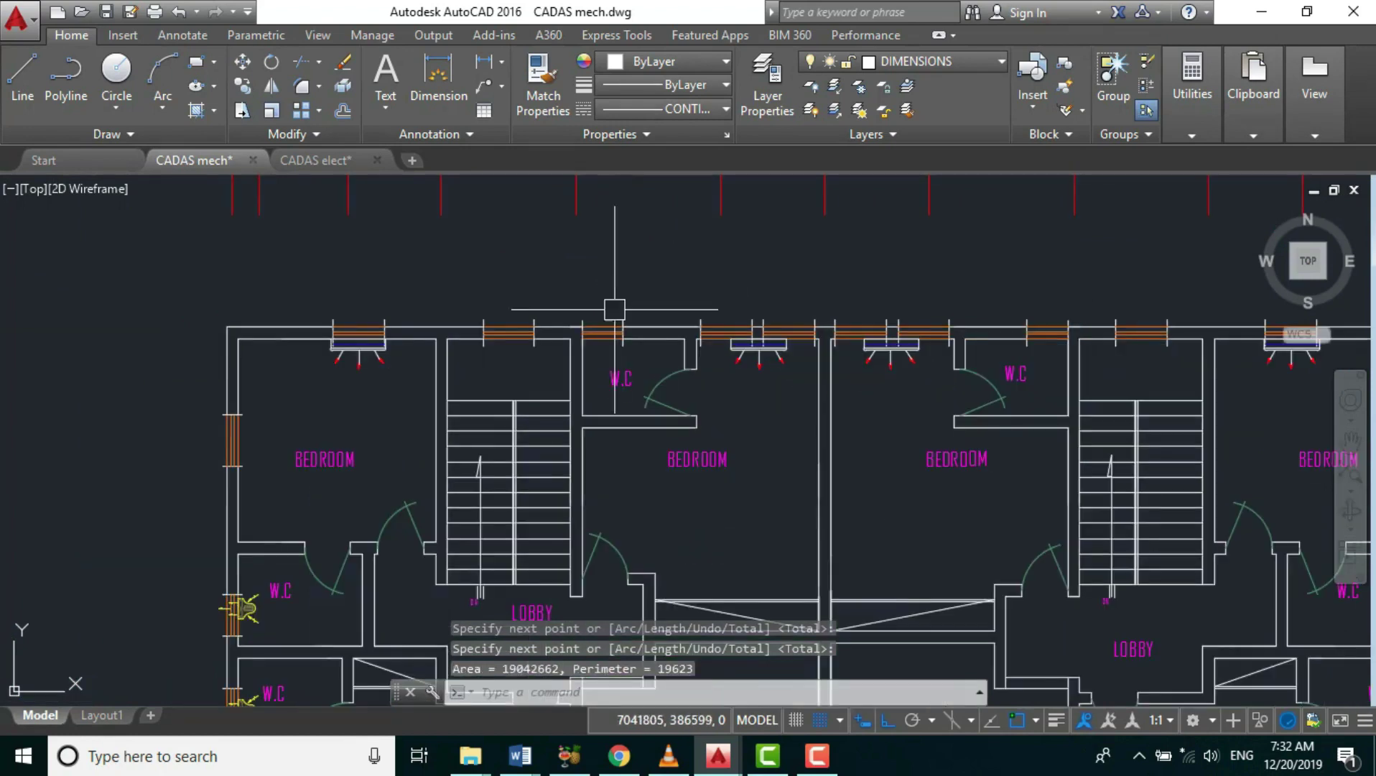
scroll(439, 520, "down", 4)
key("Escape")
scroll(805, 461, "down", 1)
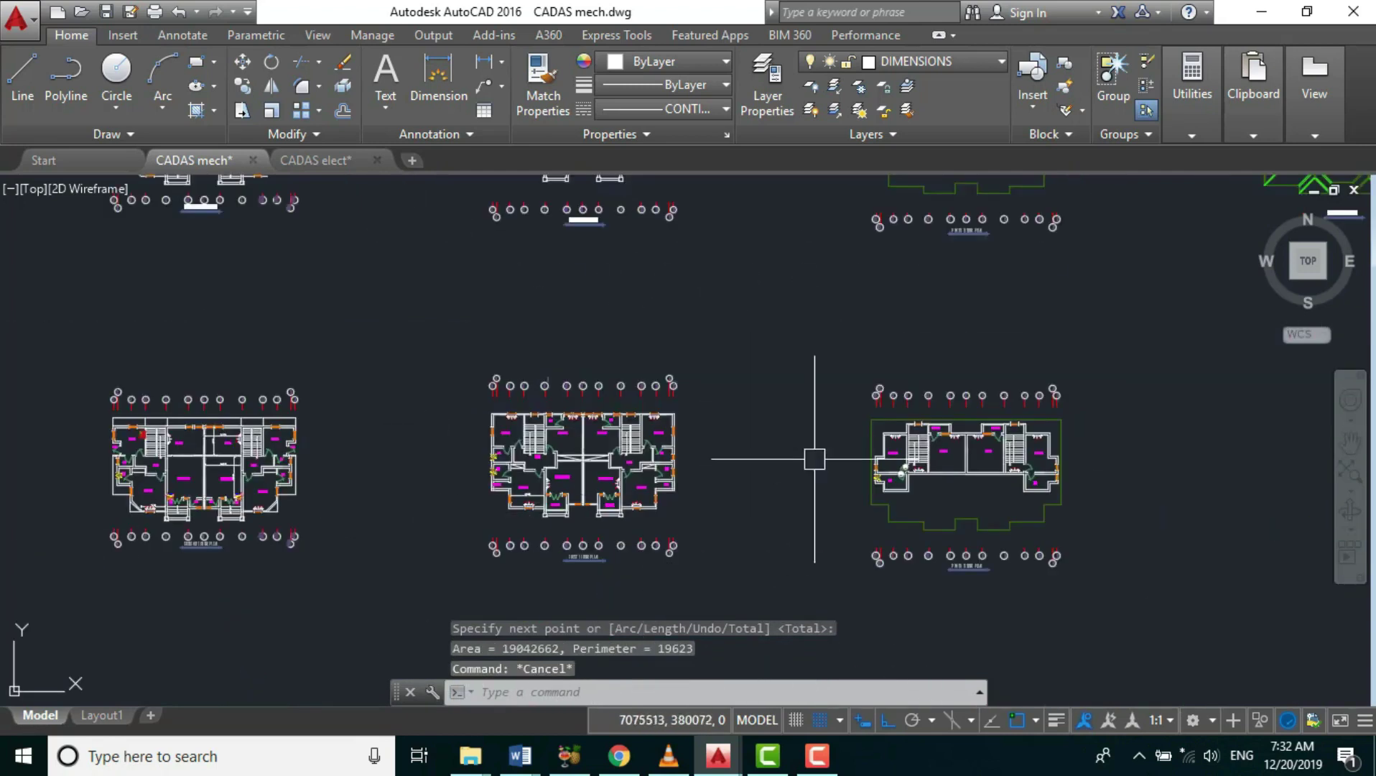
scroll(904, 488, "up", 5)
scroll(903, 489, "up", 4)
scroll(632, 470, "down", 5)
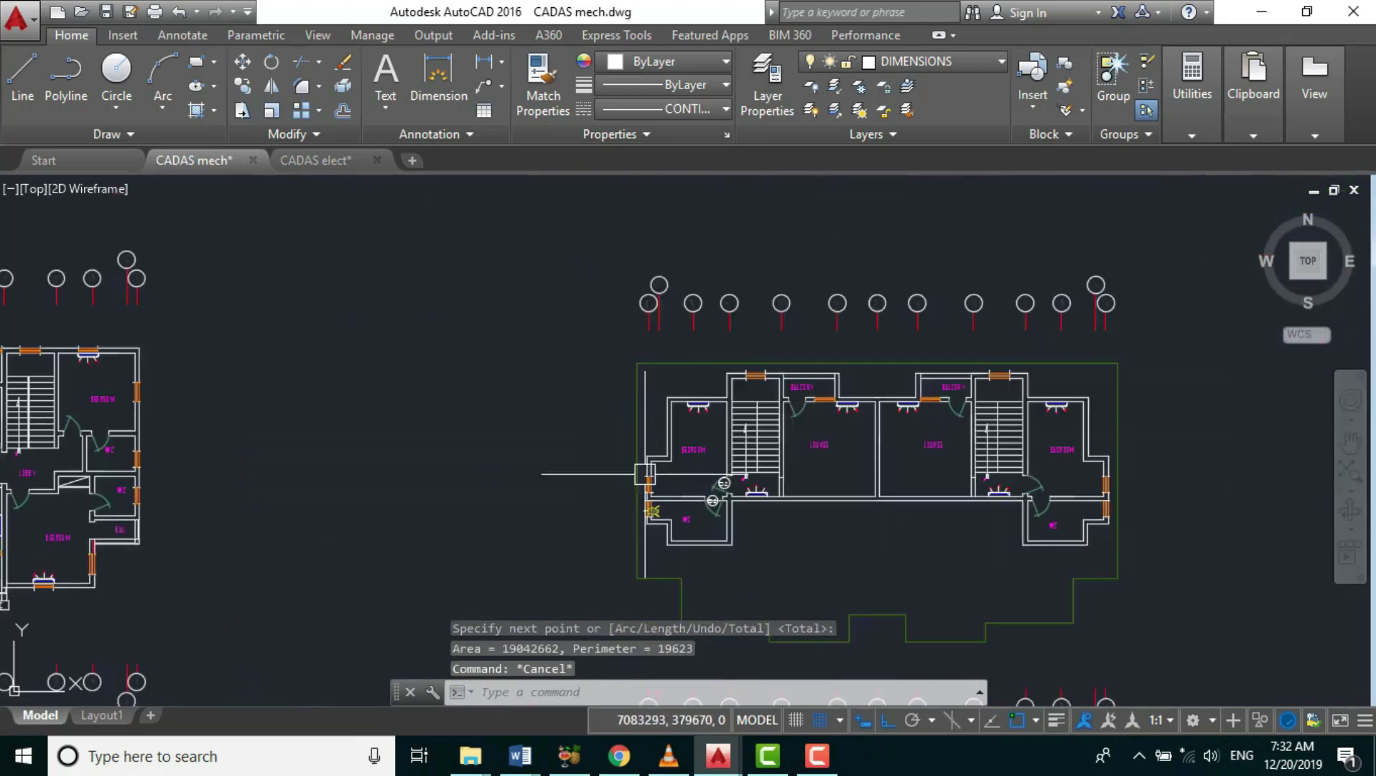
scroll(788, 410, "up", 5)
scroll(1033, 361, "down", 5)
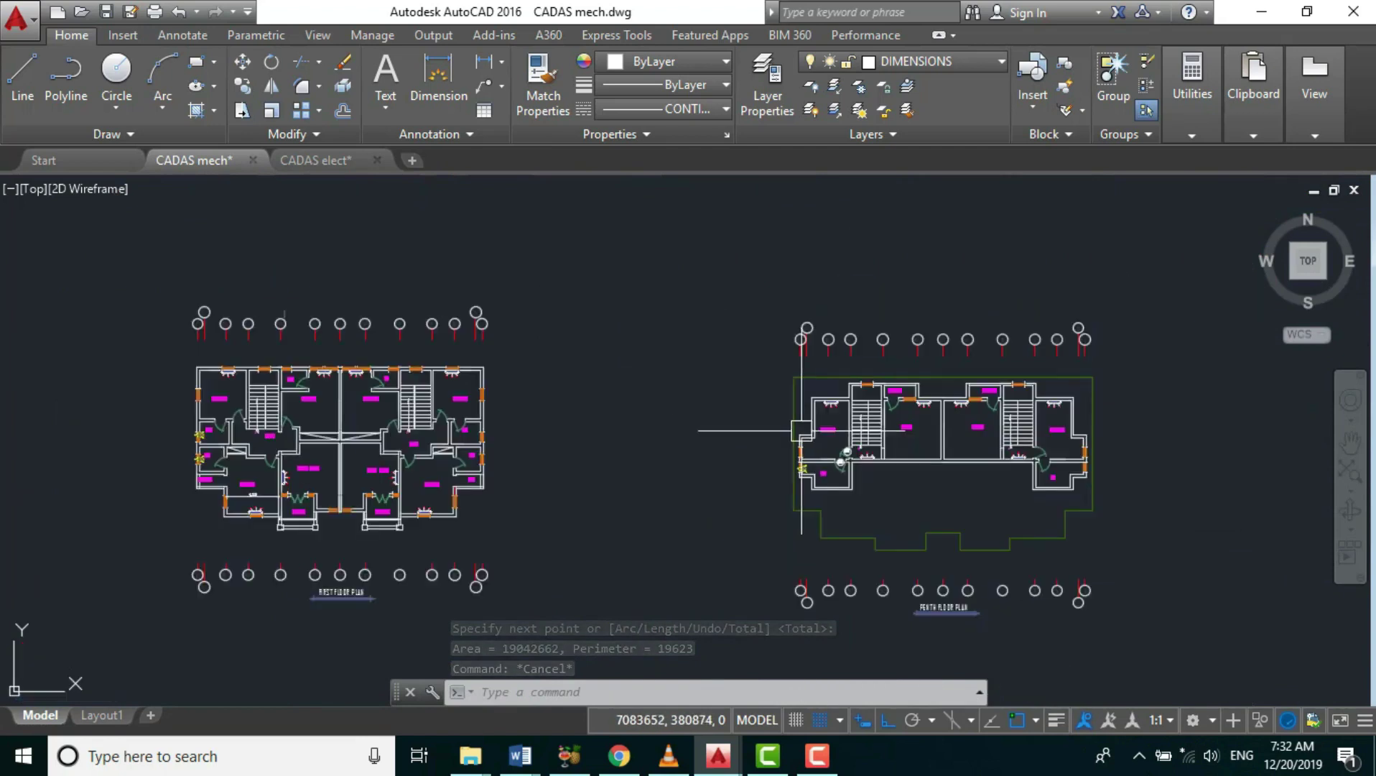
- Examine the family lounges on the first floor plan and the main lounges and dining rooms on the ground floor plan
scroll(262, 439, "up", 5)
scroll(520, 516, "down", 4)
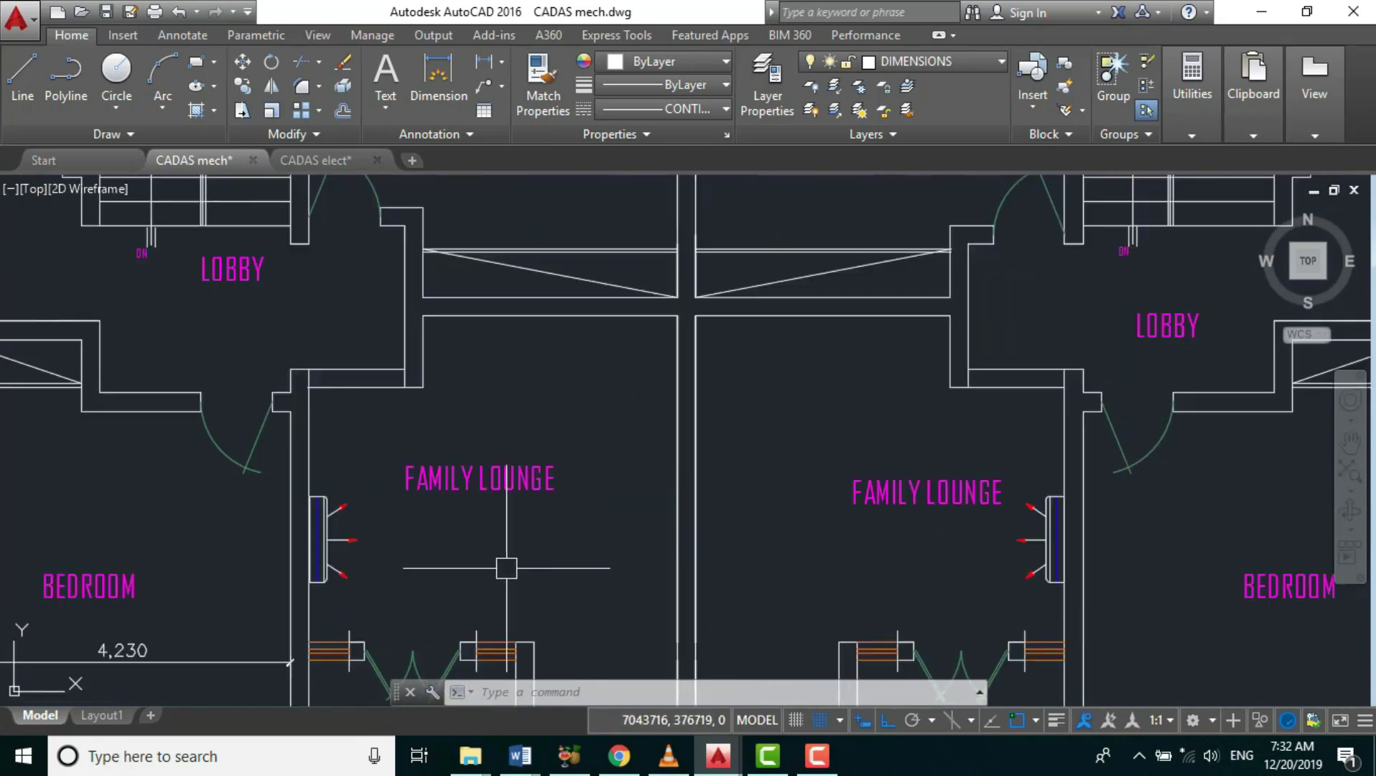
scroll(459, 411, "down", 3)
scroll(508, 532, "up", 6)
scroll(509, 532, "down", 4)
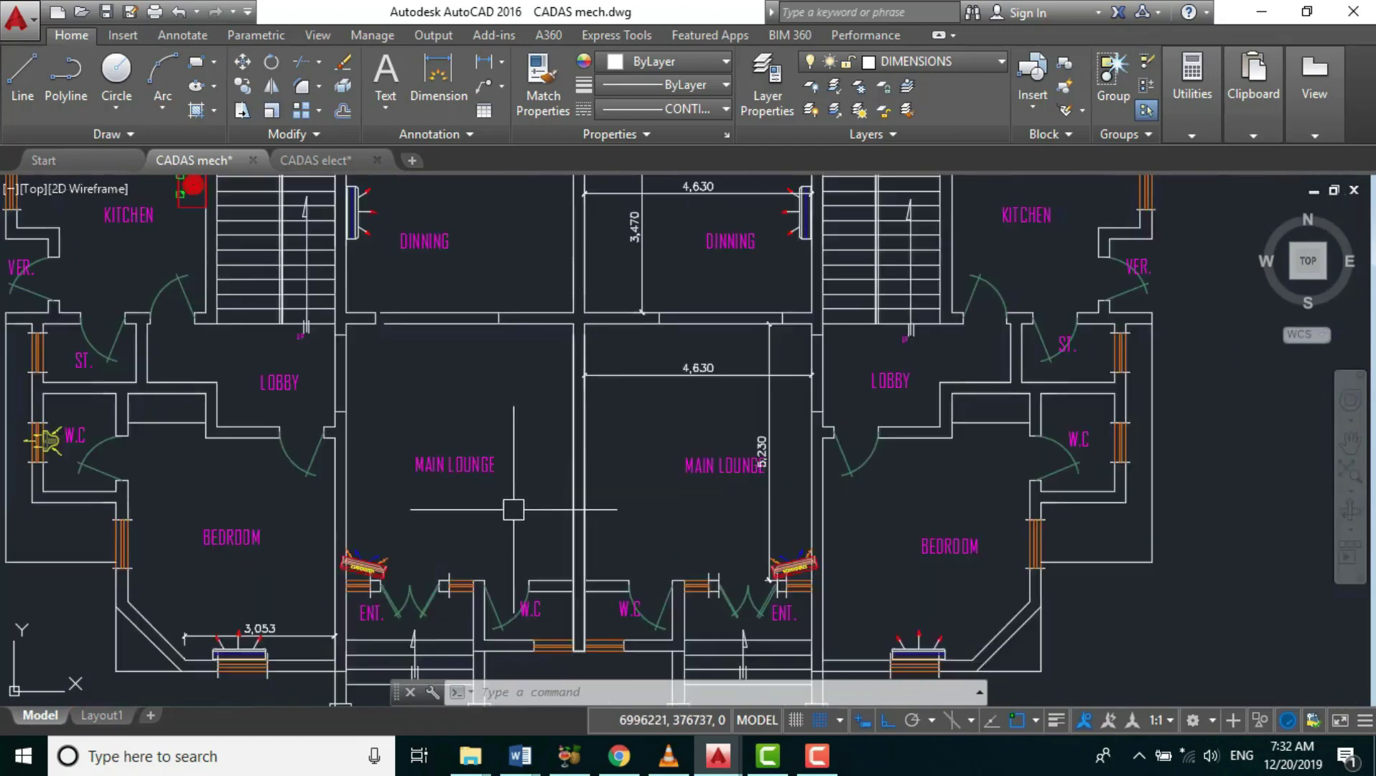
scroll(437, 318, "up", 4)
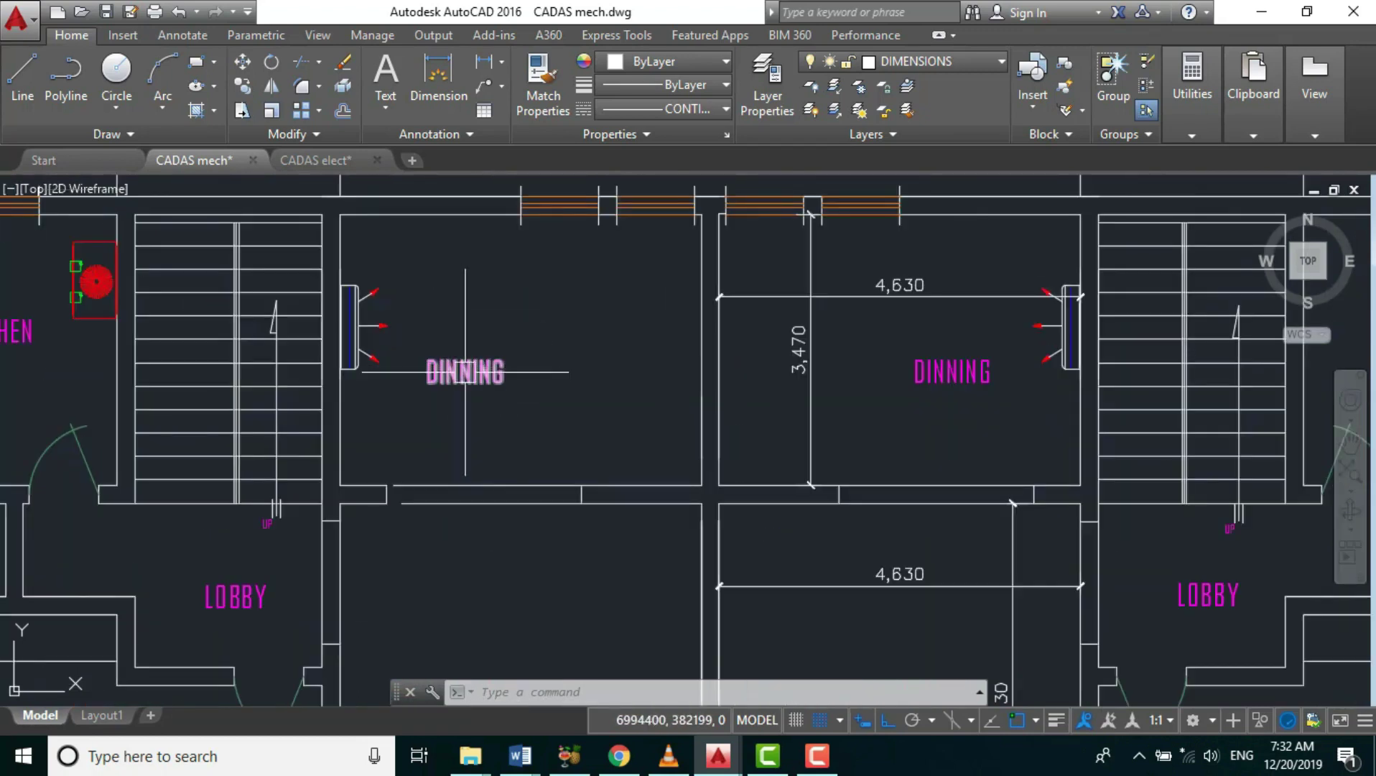
scroll(584, 308, "down", 4)
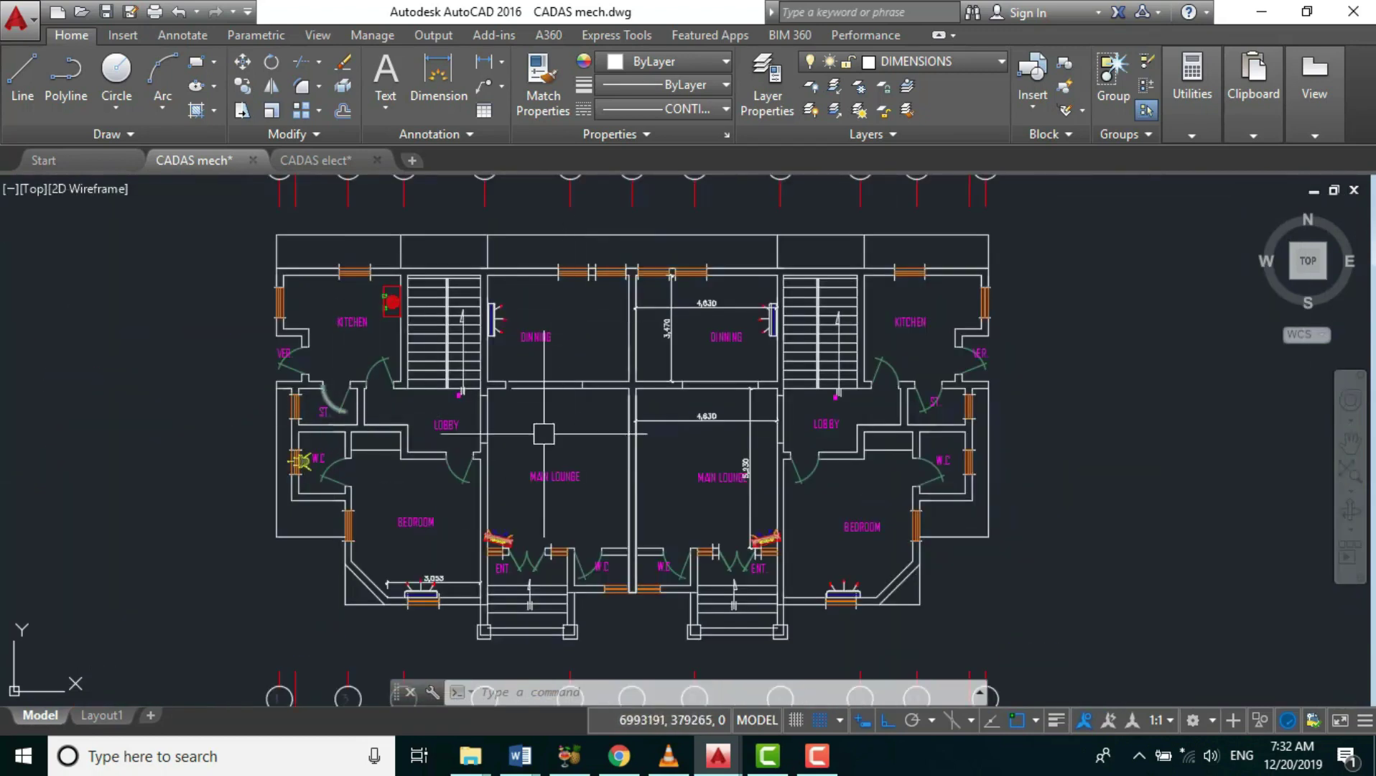